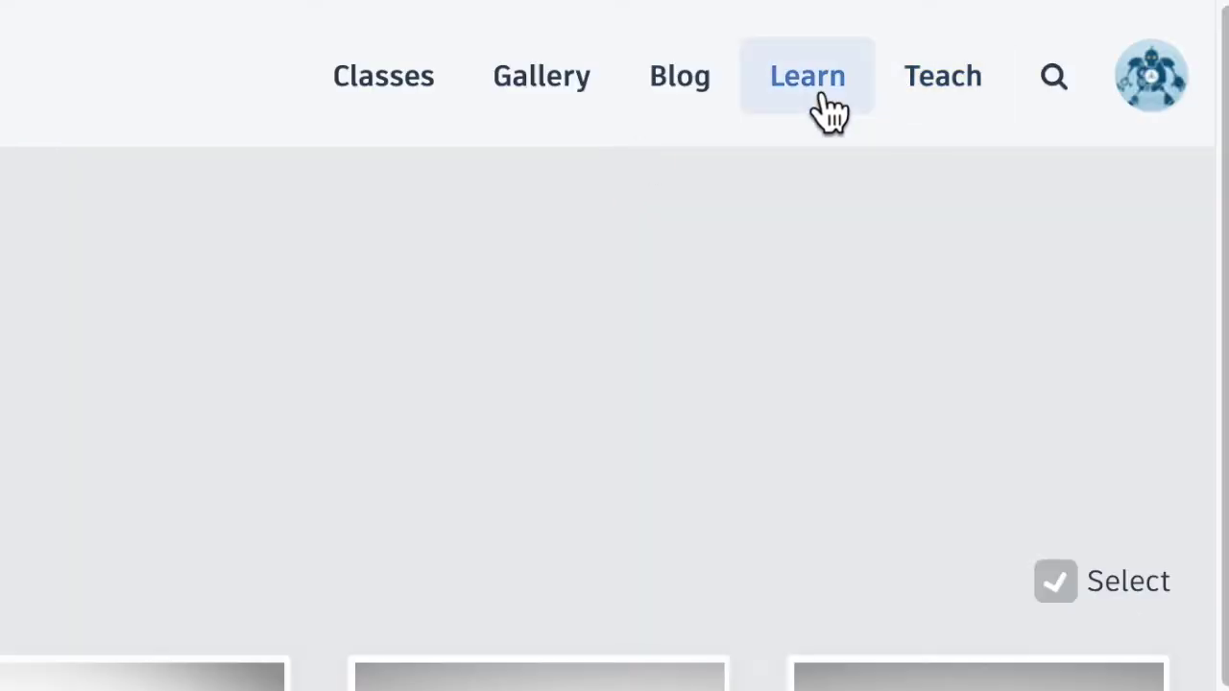
Open the Chess Pawn lesson from the 3D learning lessons, start it and advance past its introduction.
left_click(818, 94)
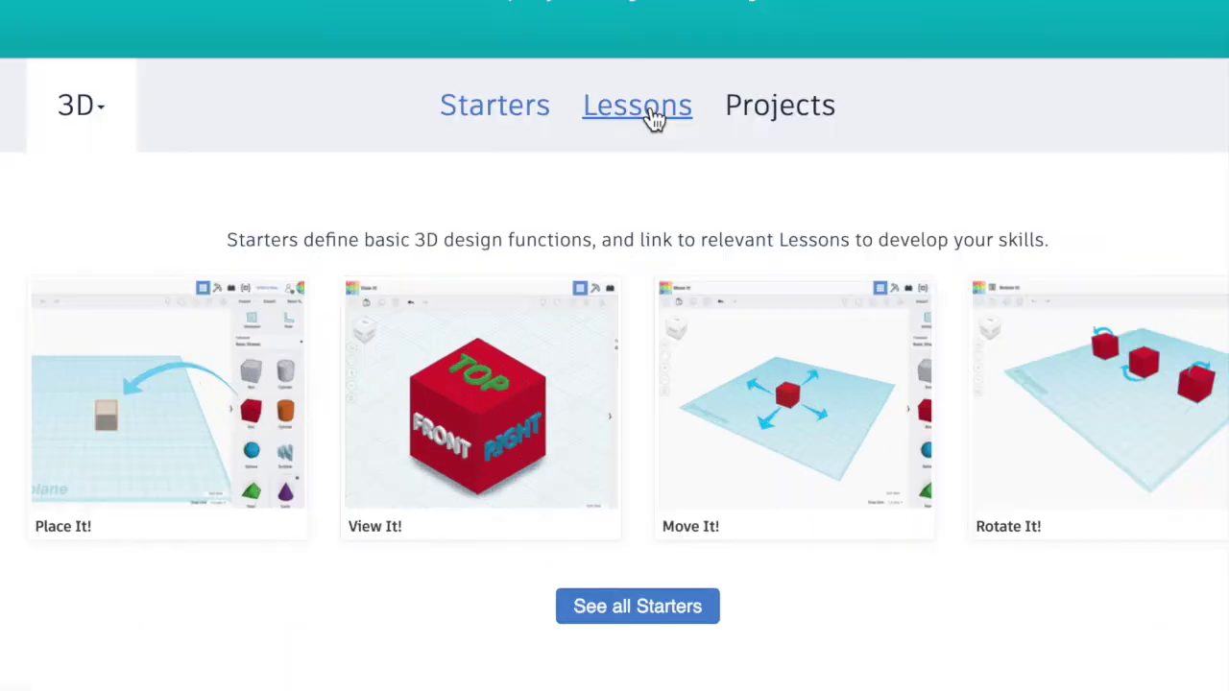
left_click(611, 251)
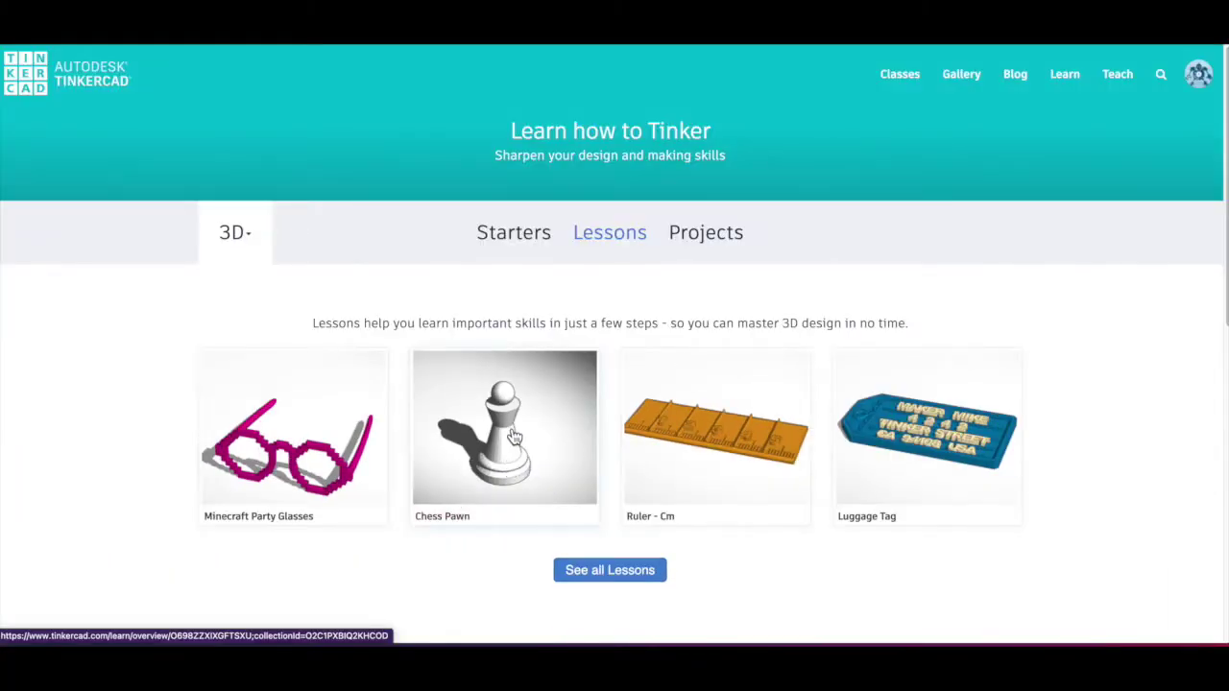
left_click(514, 437)
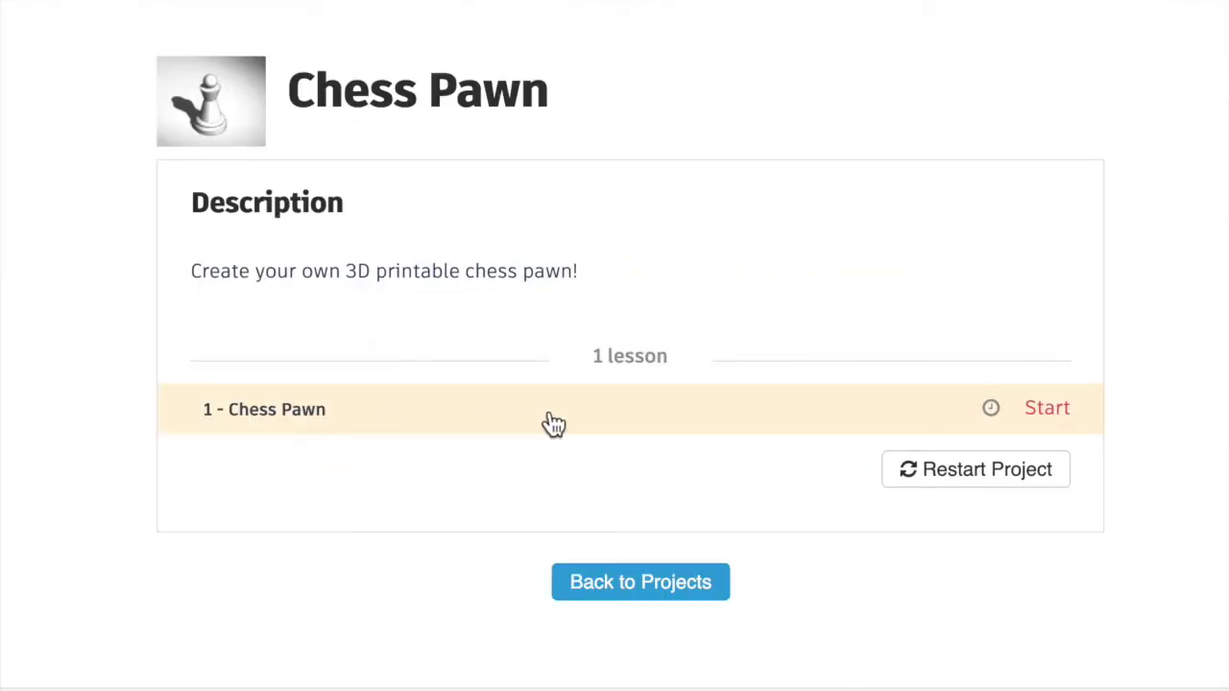
left_click(1061, 420)
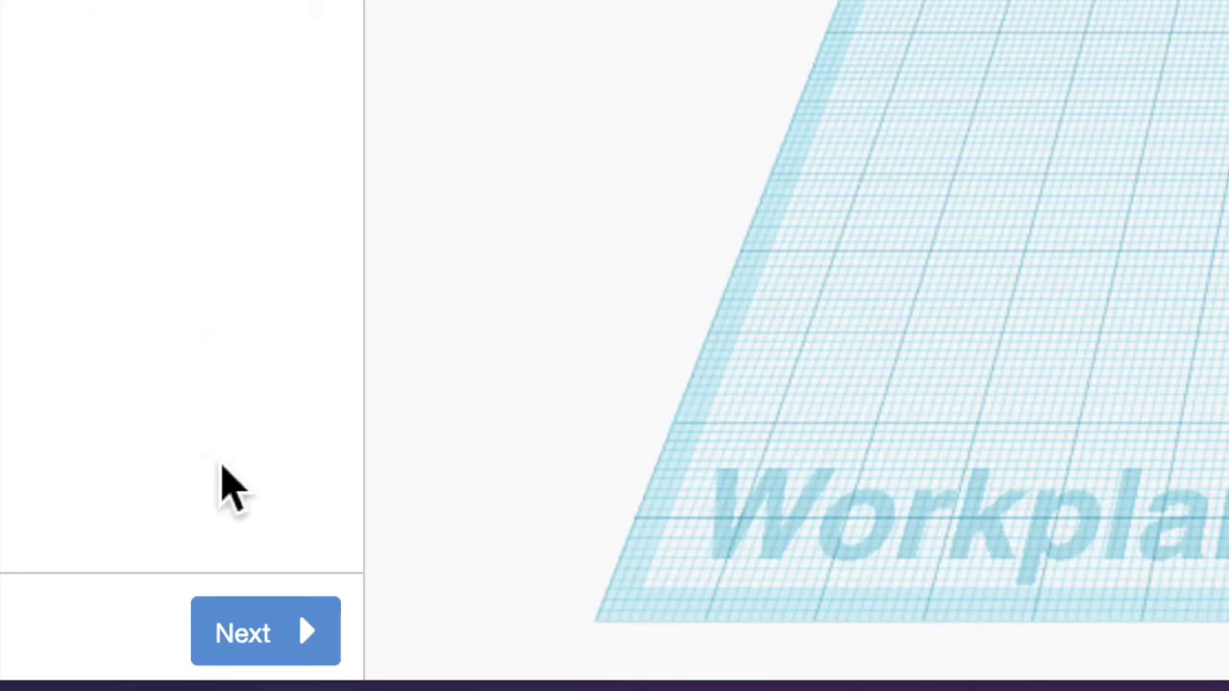
left_click(288, 643)
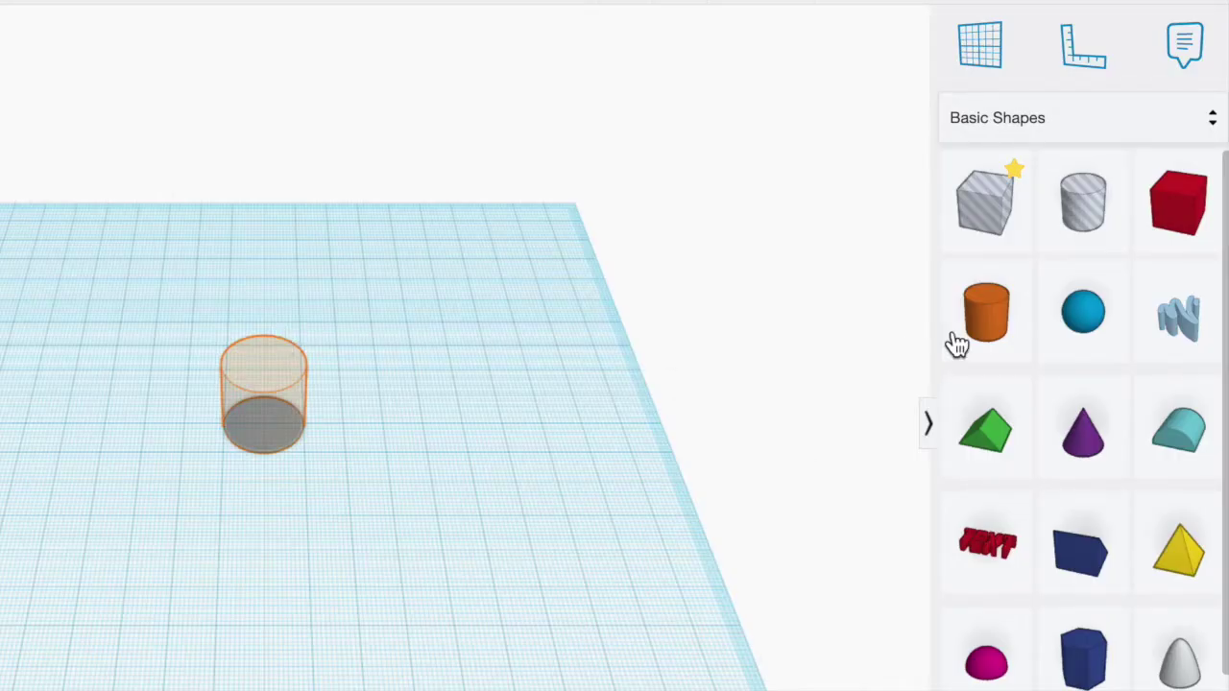
Place a solid cylinder on the workplane over the lesson's outline and advance to the height instruction.
left_click_drag(960, 340, 268, 435)
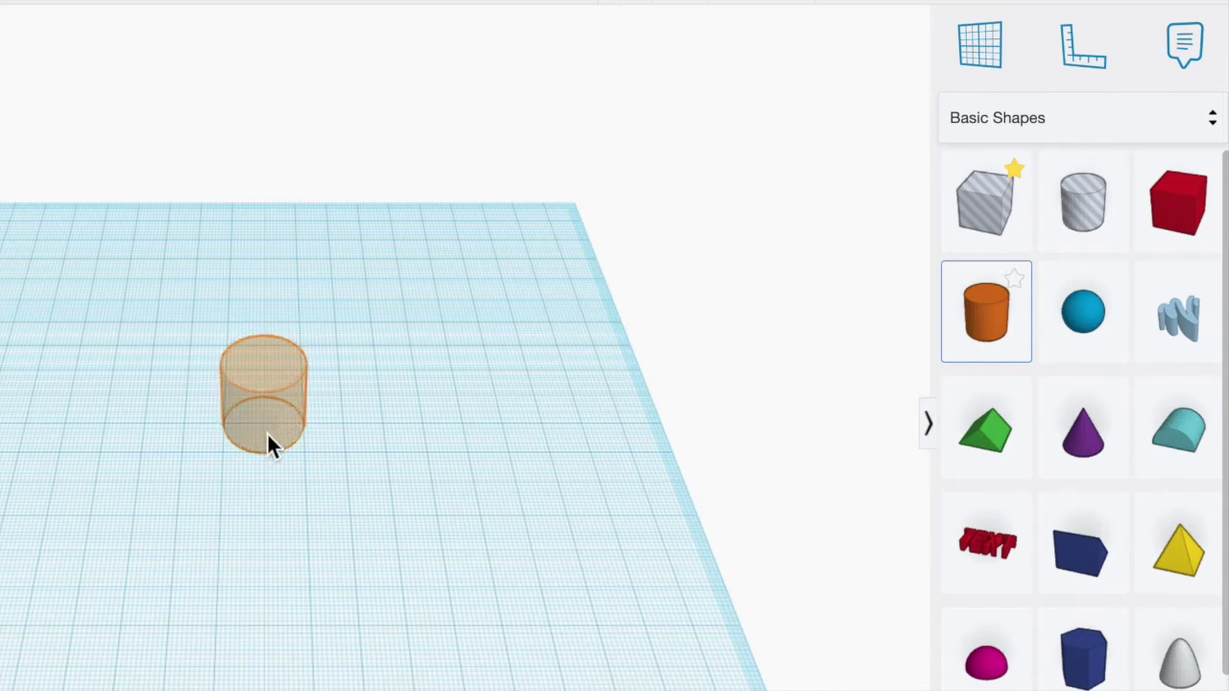
left_click(190, 653)
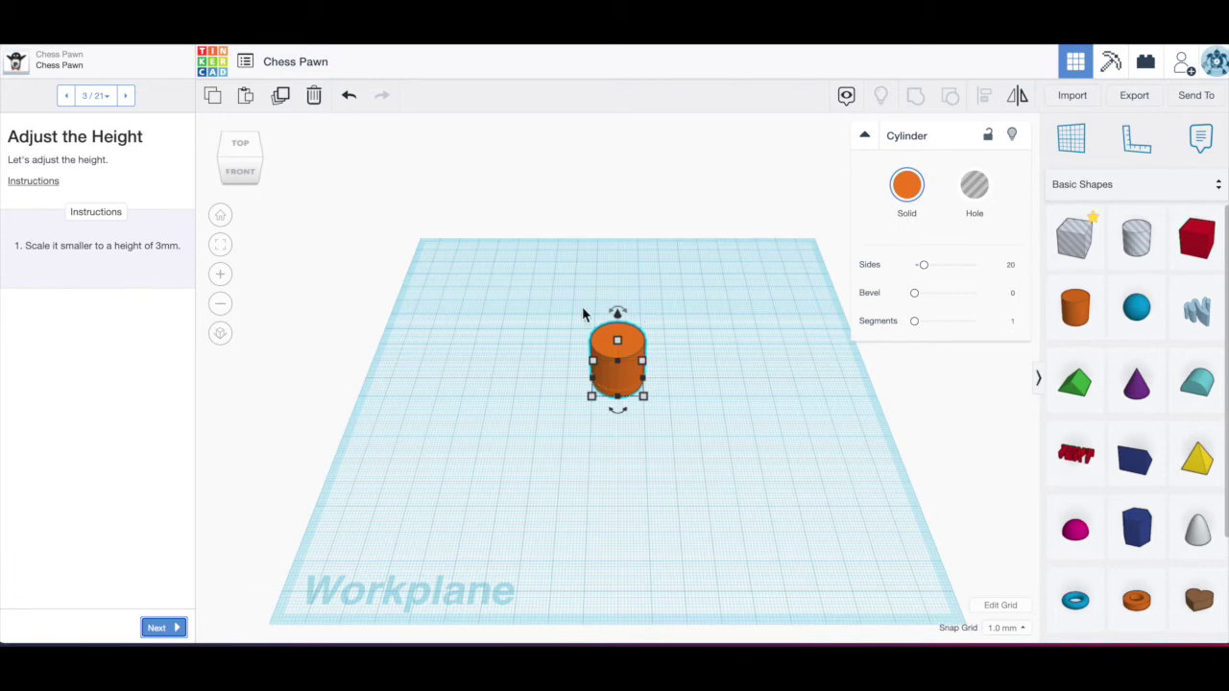
Scale the cylinder down to a height of 3 mm and advance the lesson.
mouse_move(620, 342)
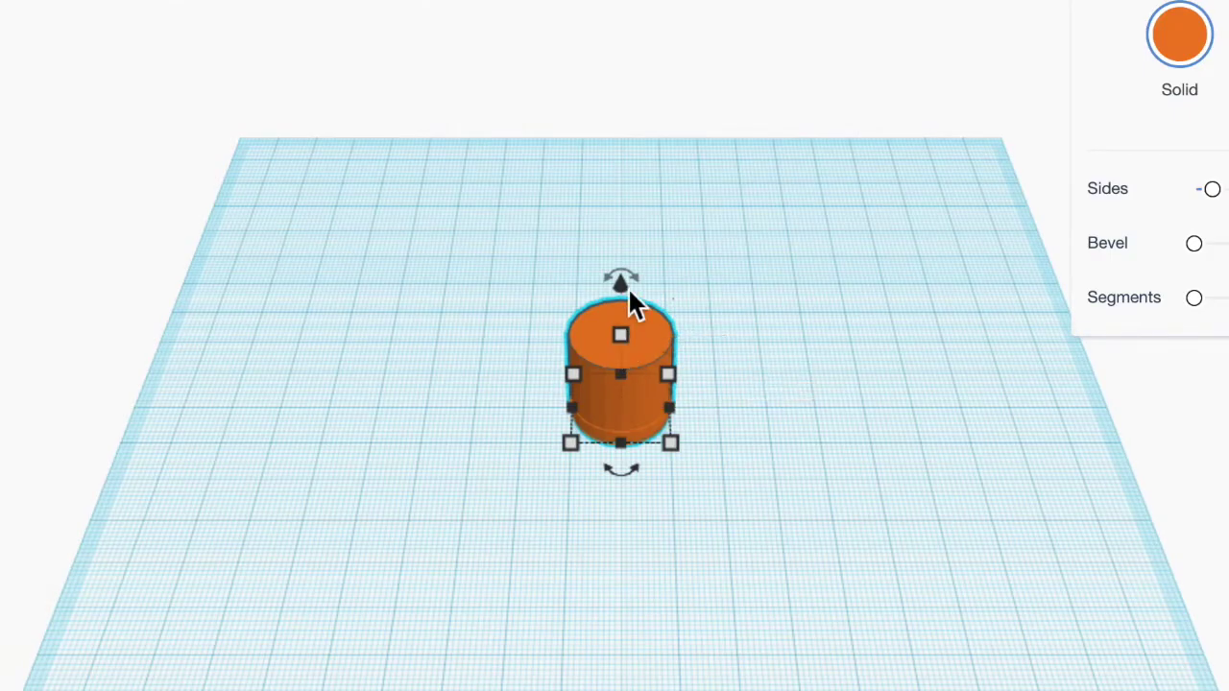
mouse_move(625, 279)
left_mouse_down()
mouse_move(634, 168)
mouse_move(621, 176)
mouse_move(621, 290)
mouse_move(621, 276)
left_mouse_up()
left_click_drag(621, 321, 624, 400)
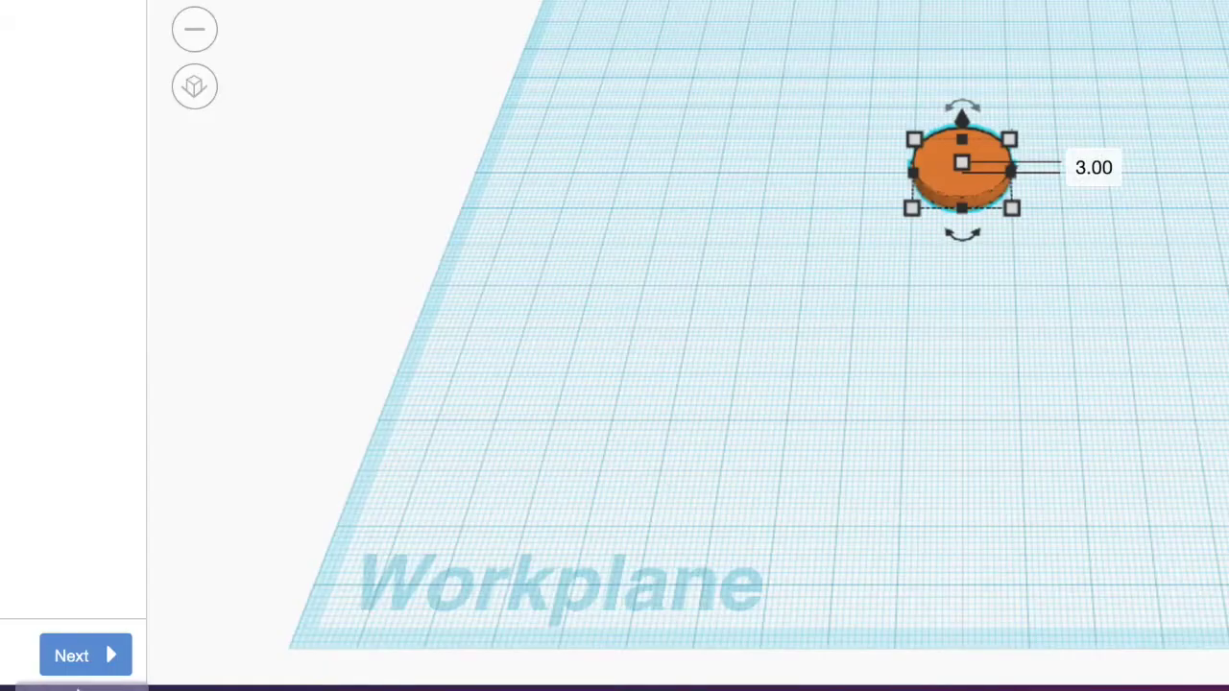
left_click(101, 662)
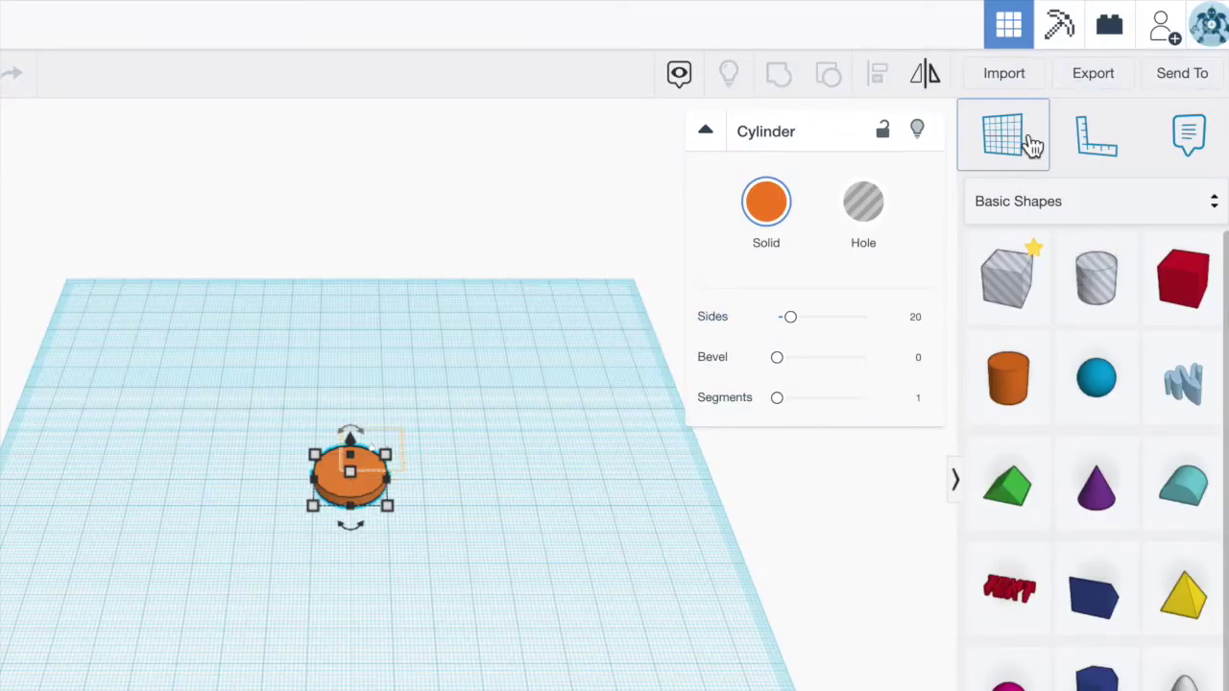
Try to place the workplane on the top face of the flat cylinder.
left_click(1014, 147)
left_click(372, 453)
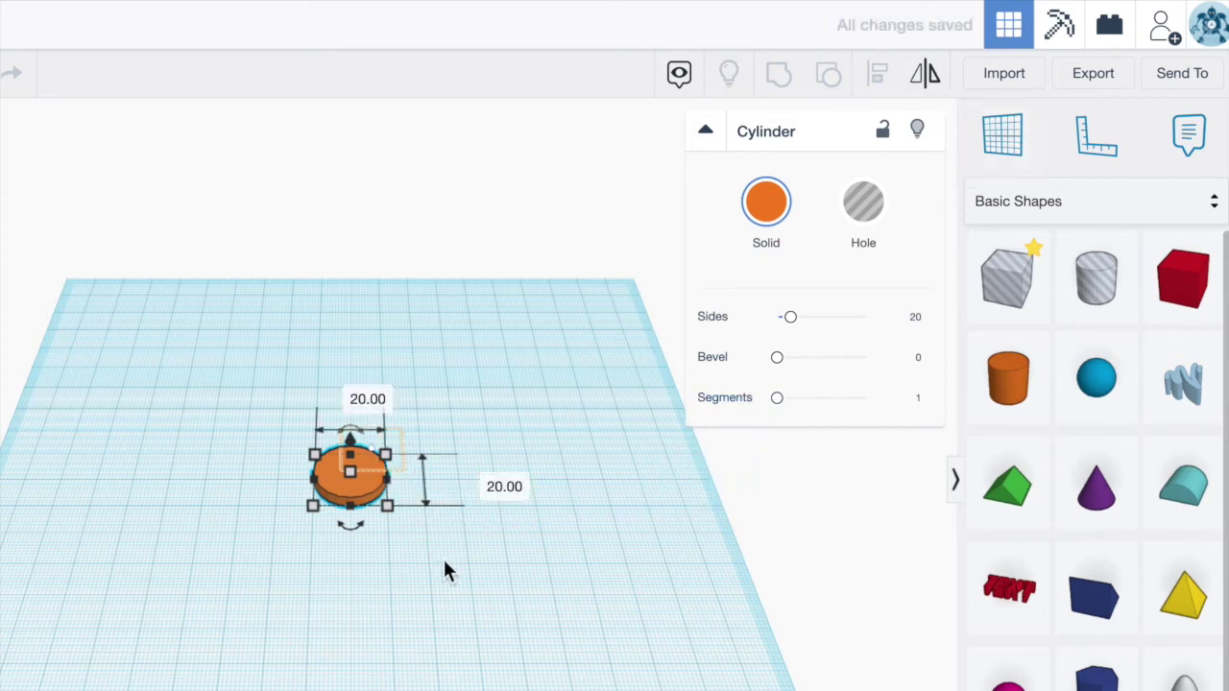
Add a cone at the flat cylinder, reduce the cone's height to 11 mm and advance the lesson.
scroll(443, 558, "up", 5)
scroll(512, 629, "down", 1)
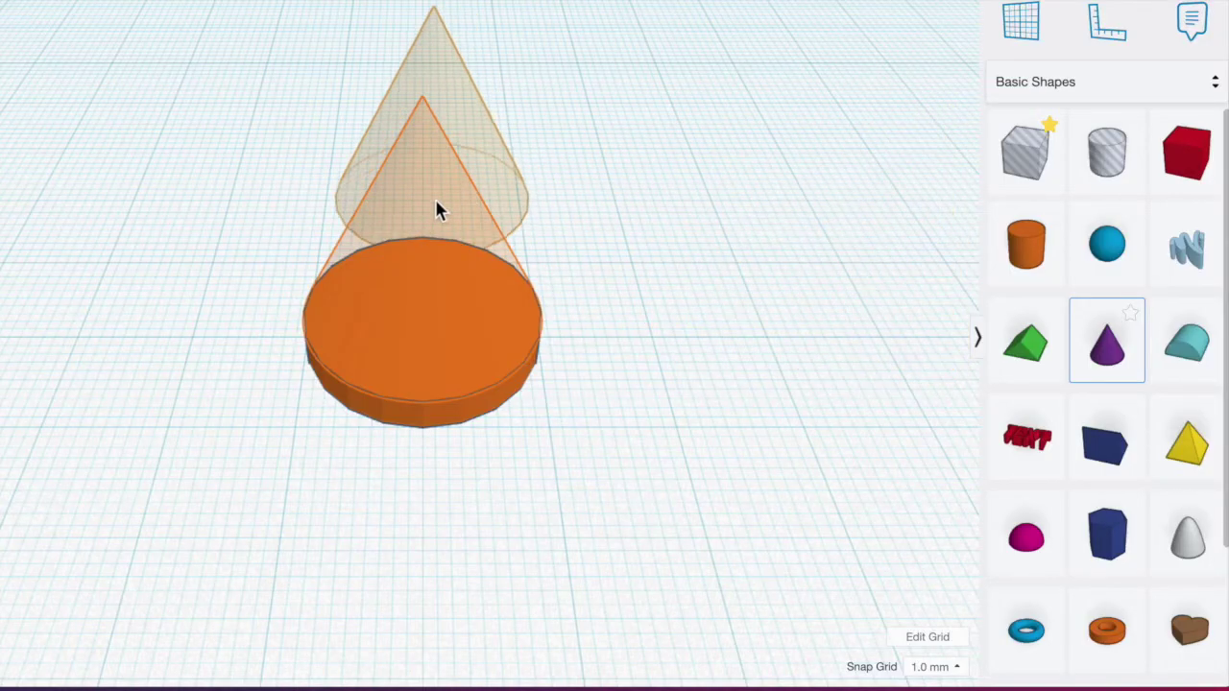
left_click(429, 289)
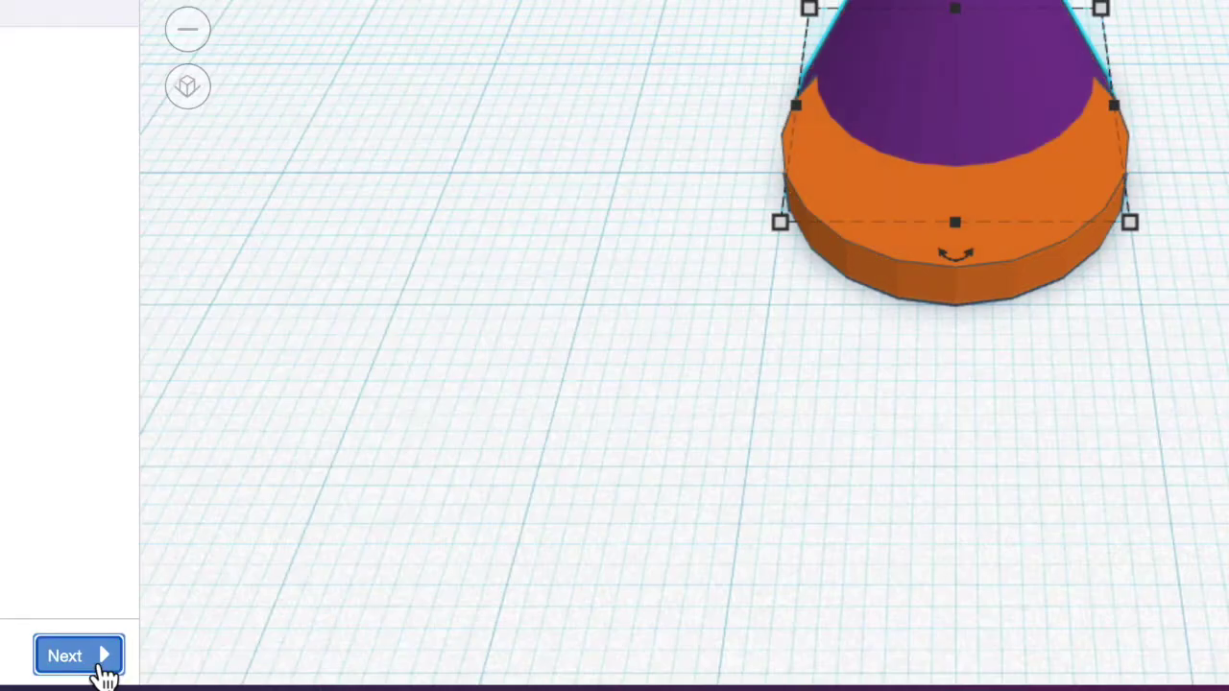
left_click(99, 665)
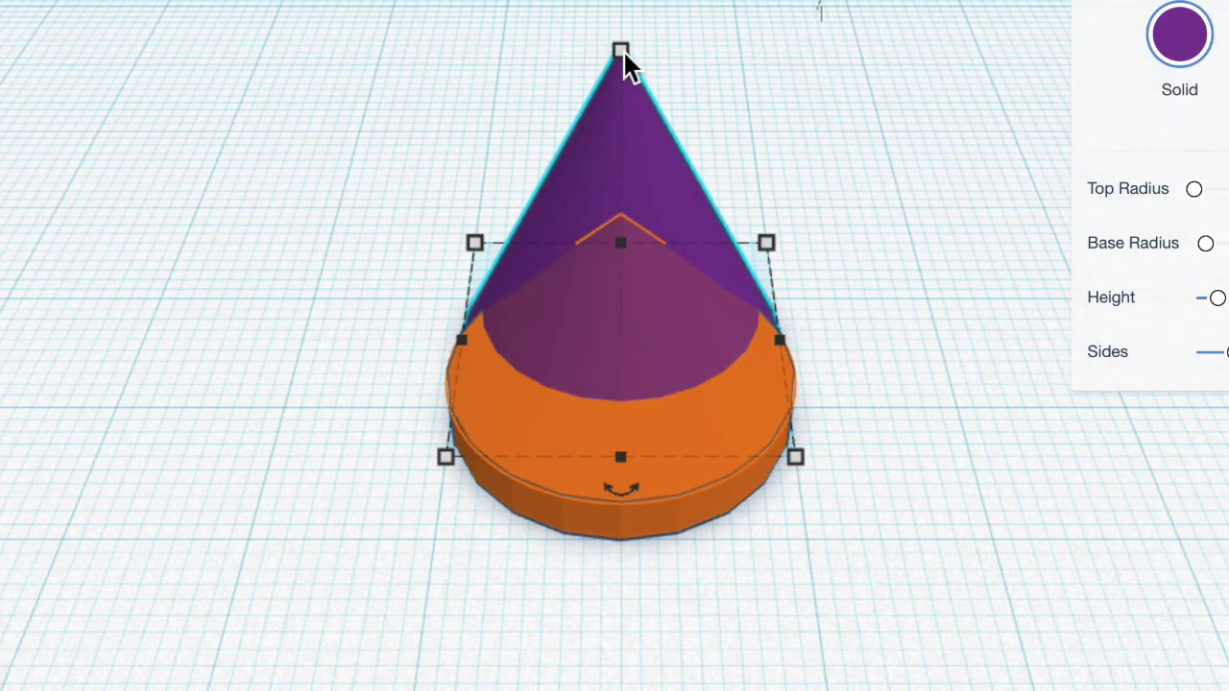
left_click_drag(629, 54, 619, 197)
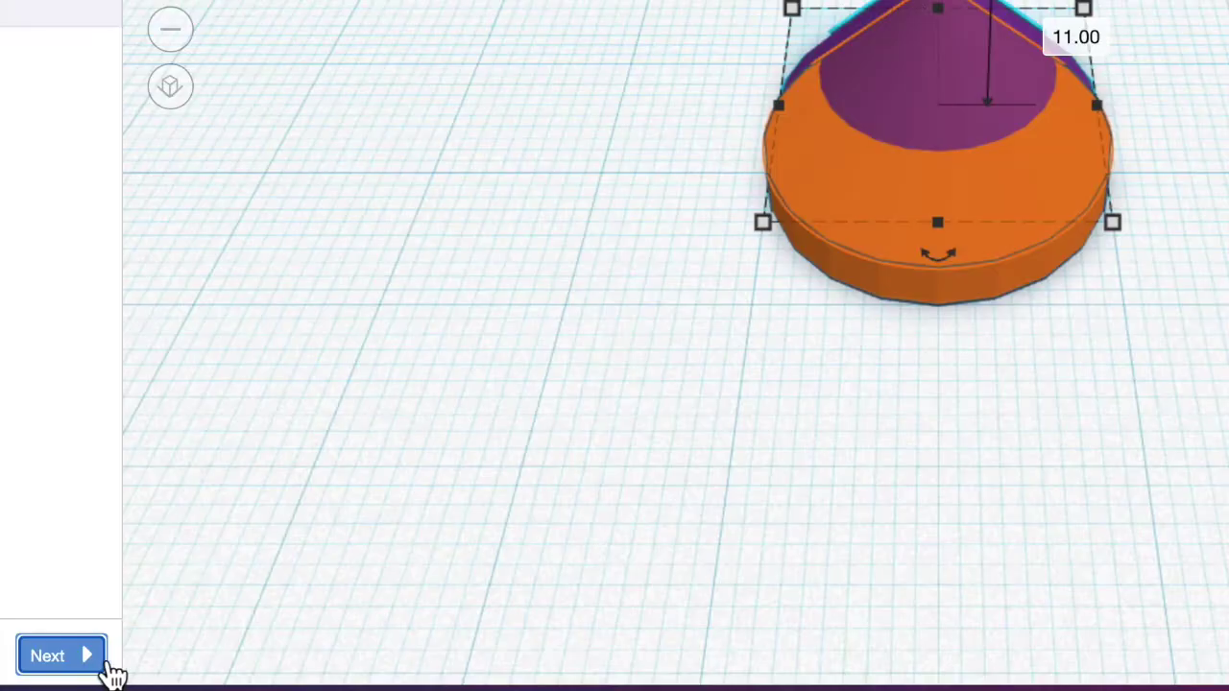
left_click(84, 660)
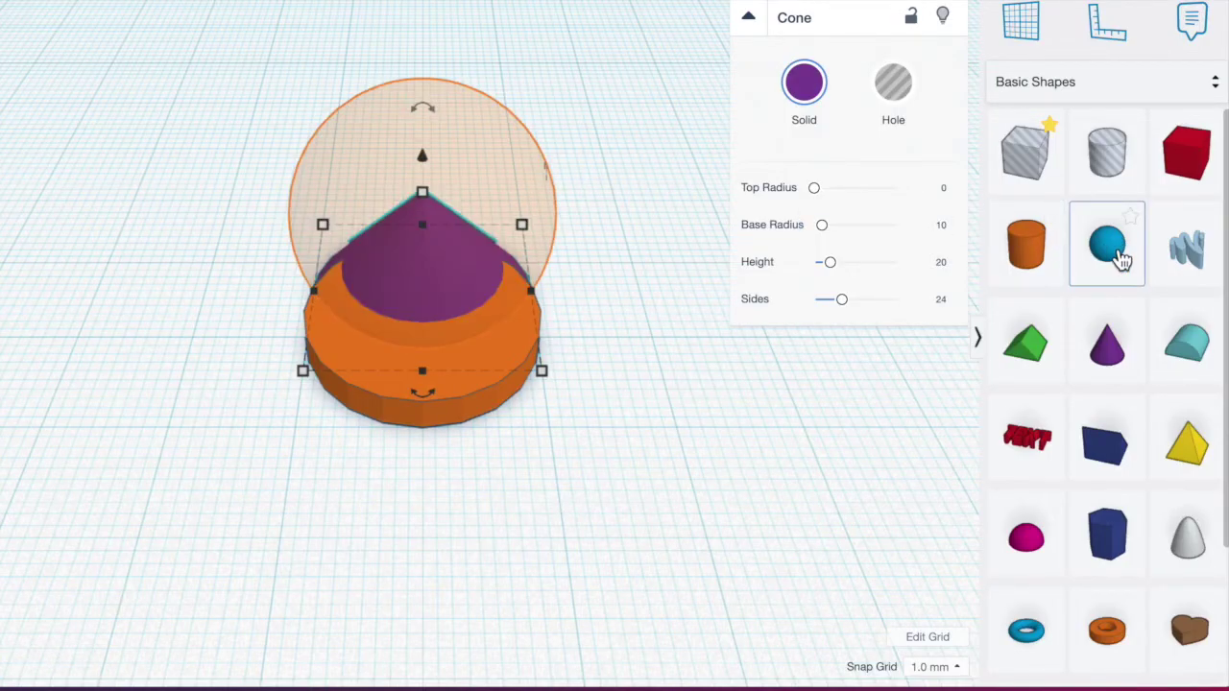
Place a sphere on top of the cylinder, shift it by 1 mm in both directions towards the outline, and advance the lesson.
left_click_drag(1113, 246, 421, 314)
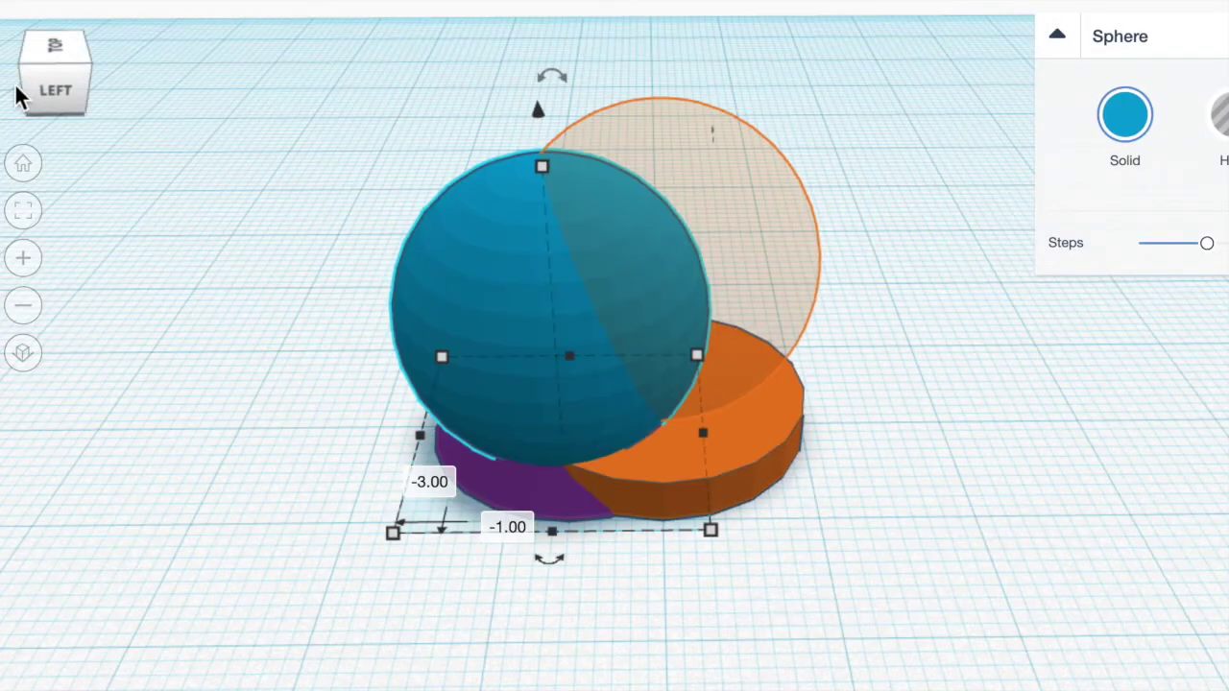
left_click_drag(46, 81, 44, 82)
left_click_drag(424, 290, 556, 240)
left_click_drag(65, 91, 224, 168)
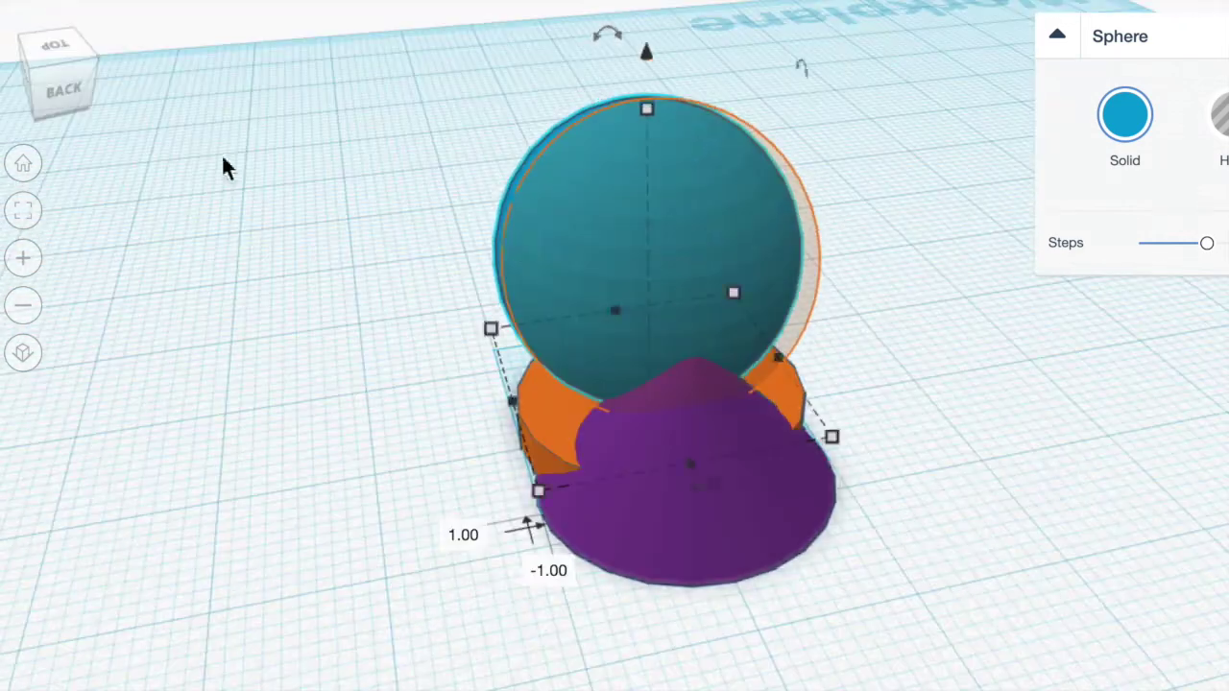
left_click_drag(65, 83, 288, 164)
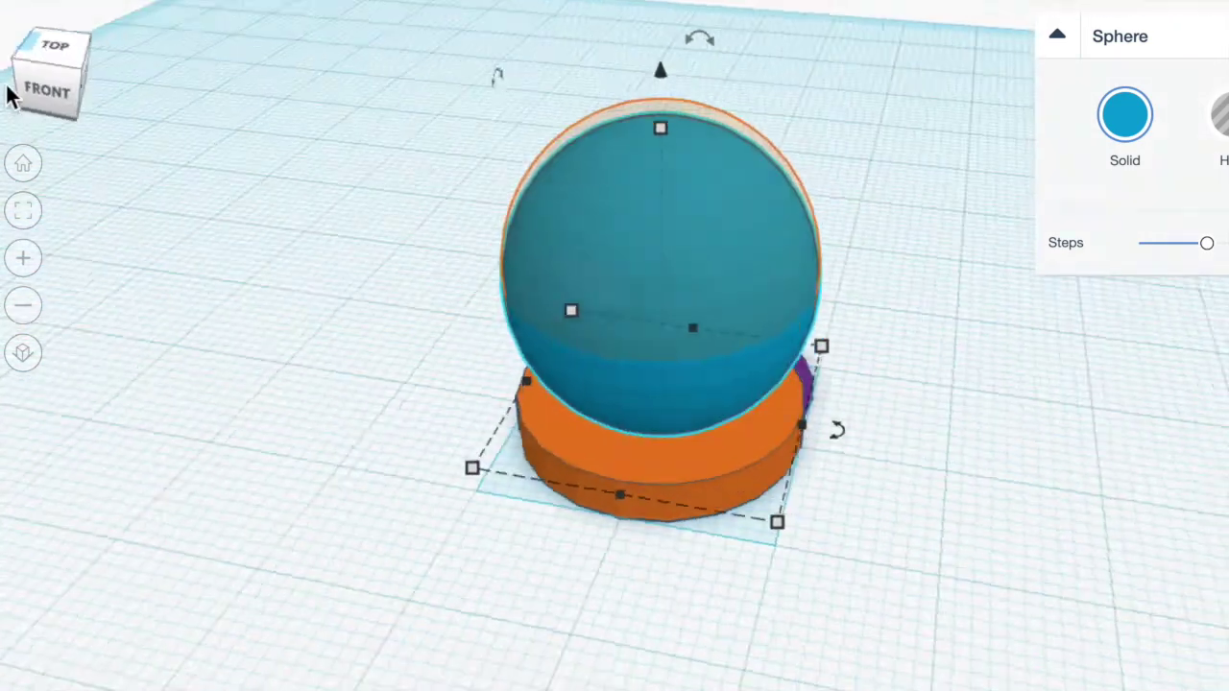
mouse_move(6, 96)
left_mouse_down()
mouse_move(0, 72)
mouse_move(19, 91)
left_mouse_up()
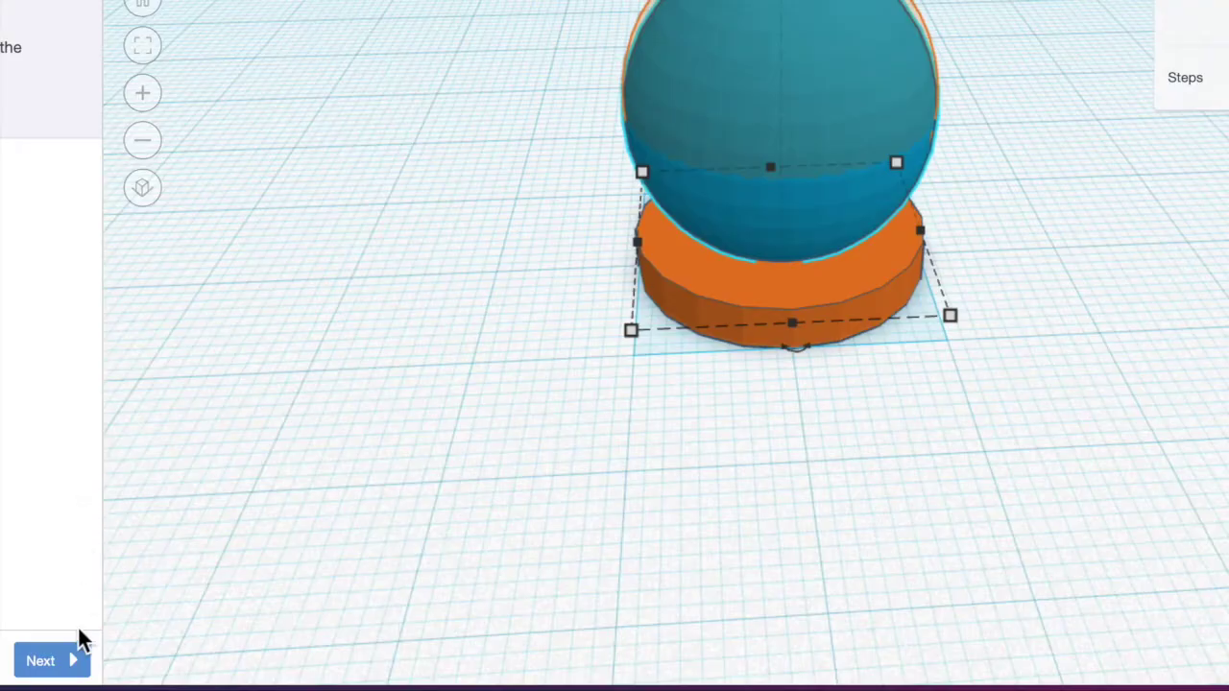
left_click(71, 662)
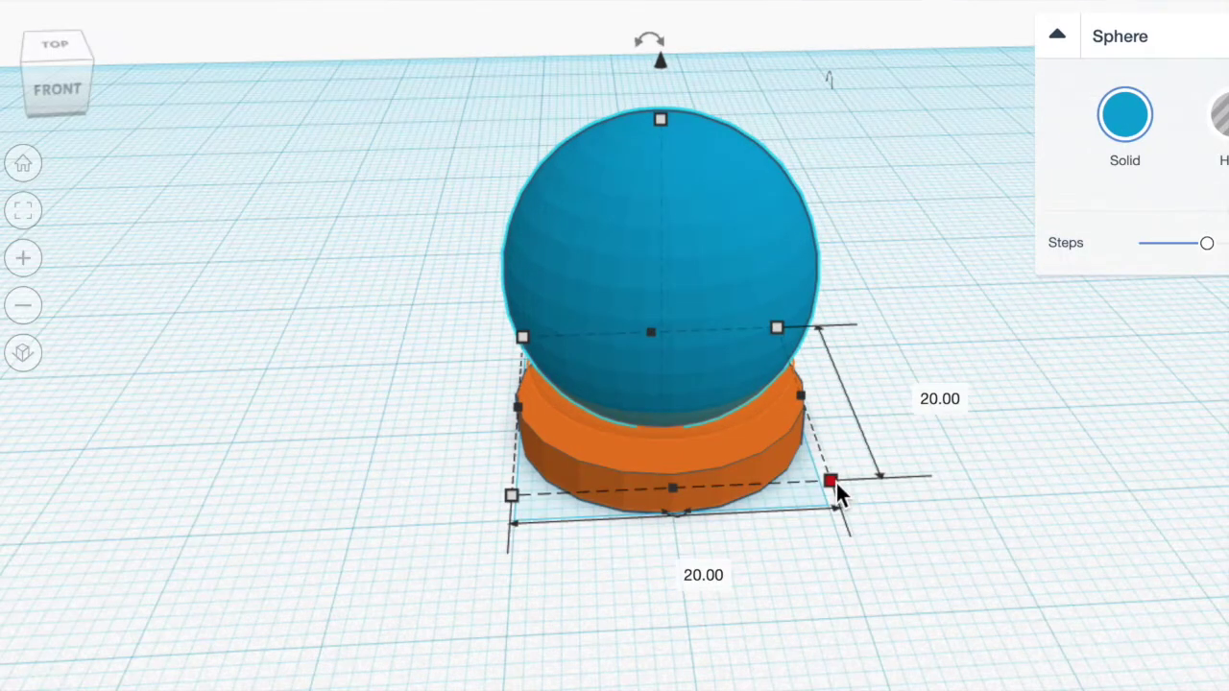
Resize the sphere's base to 19 by 18 mm, flatten it to a height of 5 mm, and advance the lesson.
left_click_drag(866, 411, 857, 405)
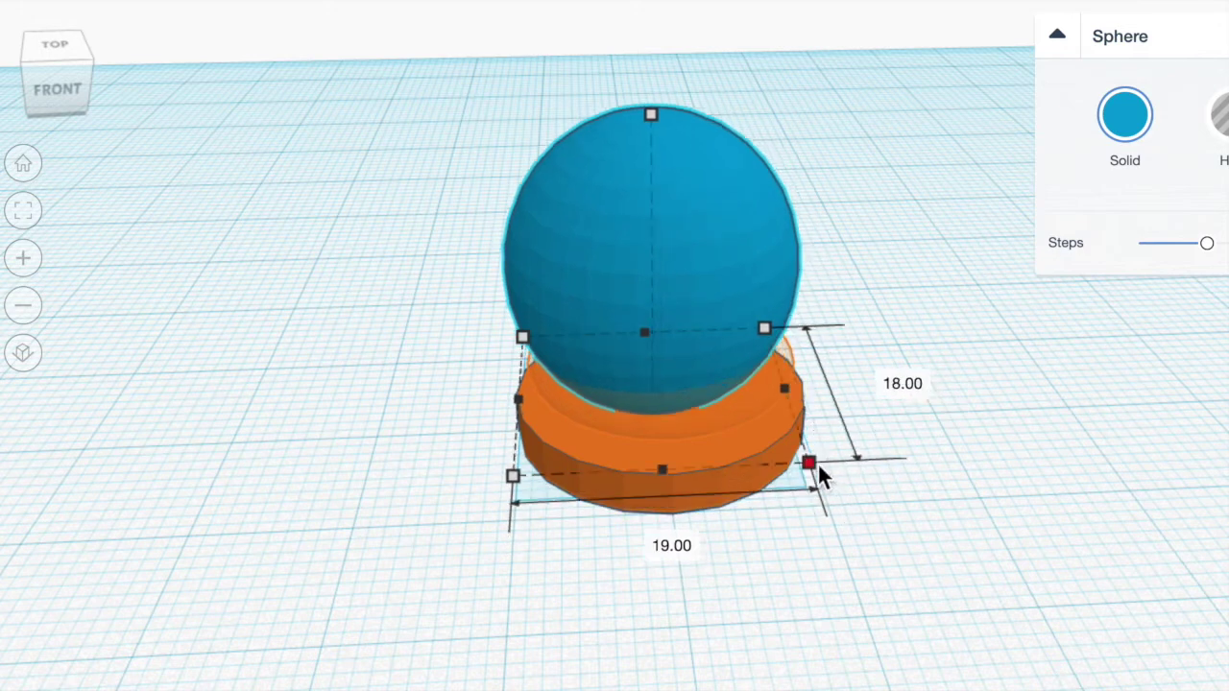
mouse_move(820, 468)
left_mouse_down()
mouse_move(808, 456)
mouse_move(813, 474)
left_mouse_up()
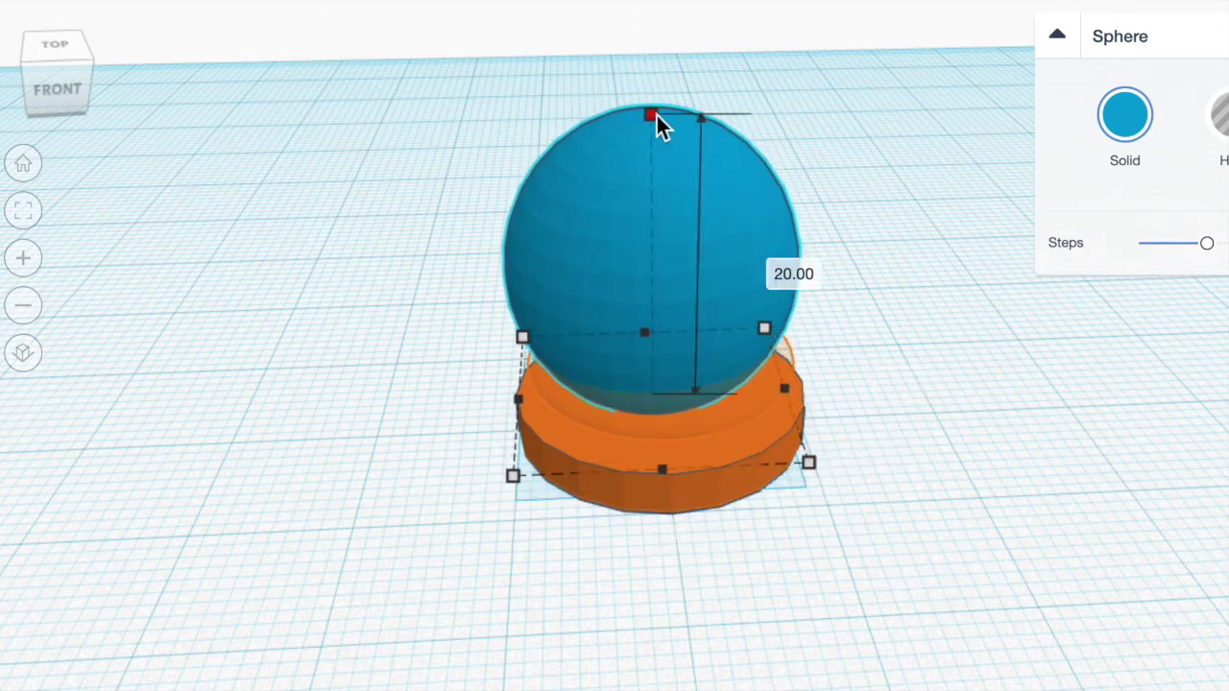
left_click_drag(658, 123, 655, 325)
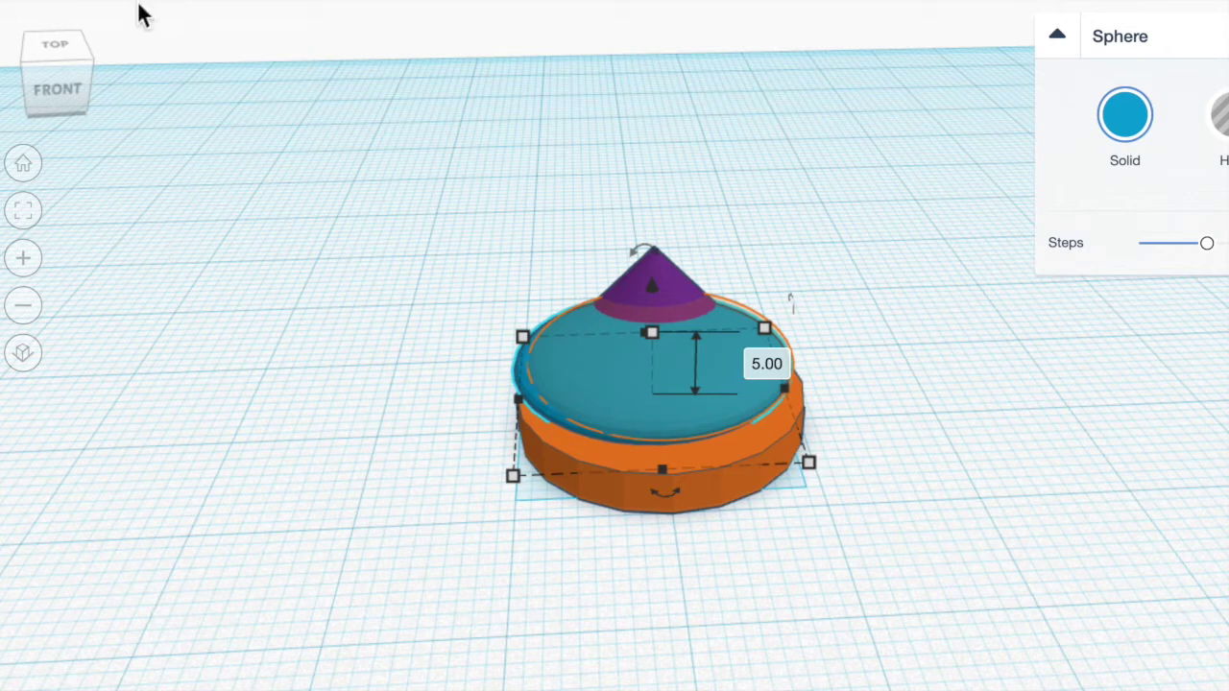
left_click(38, 91)
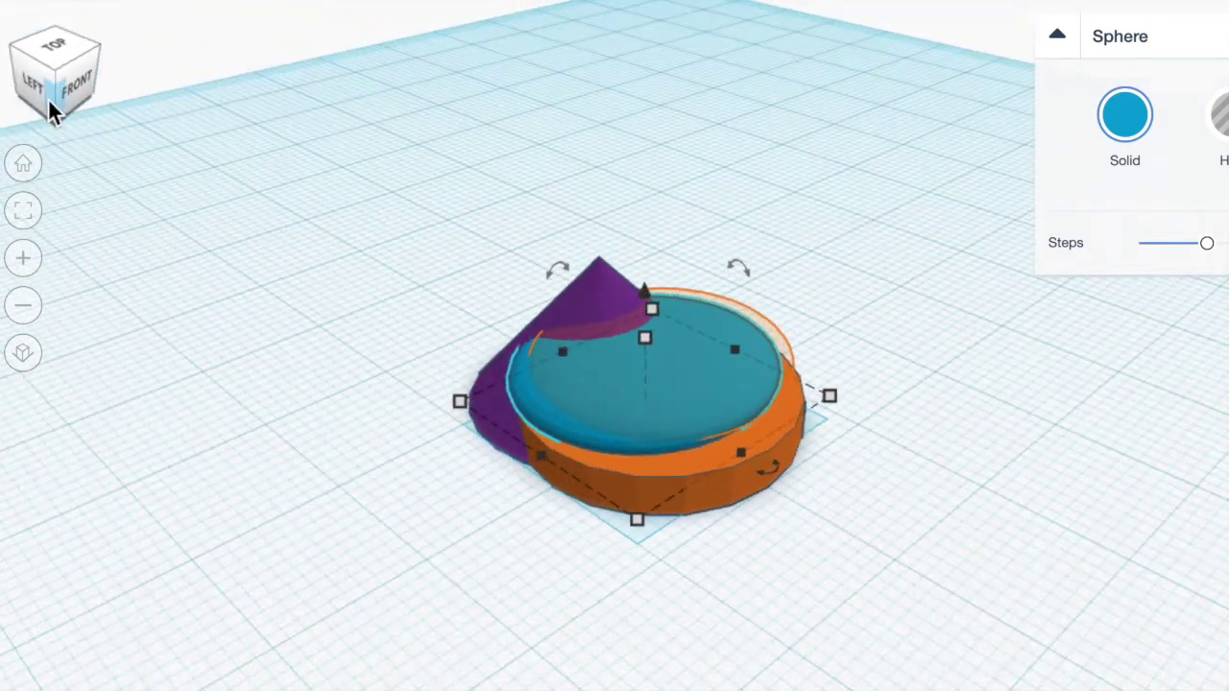
left_click(61, 48)
left_click(722, 419)
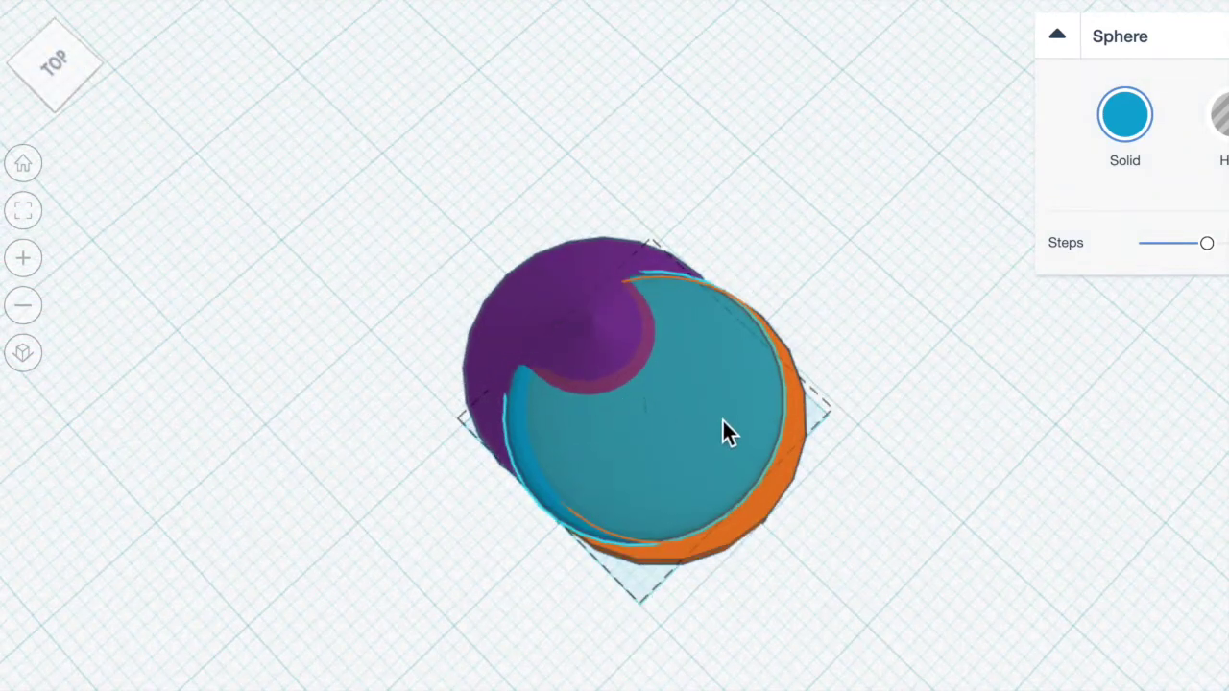
left_click_drag(58, 76, 81, 93)
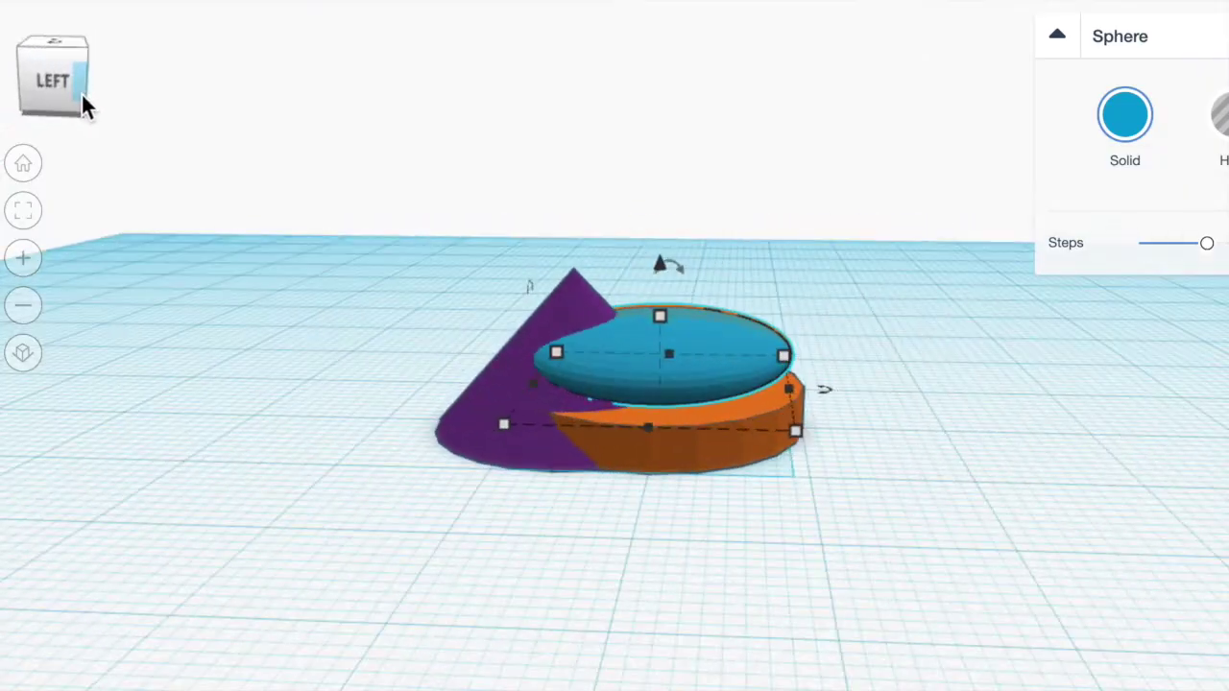
left_click(85, 662)
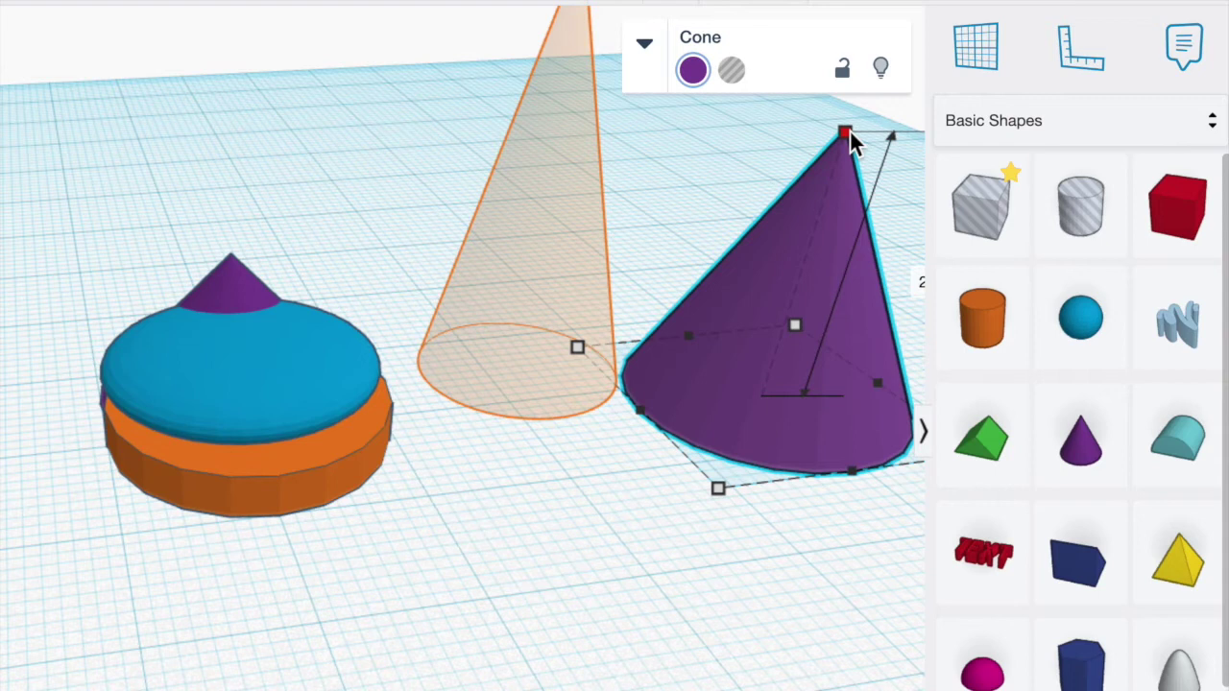
Increase the second cone's height and narrow its base on both sides to match the lesson's outline.
left_click_drag(844, 132, 869, 60)
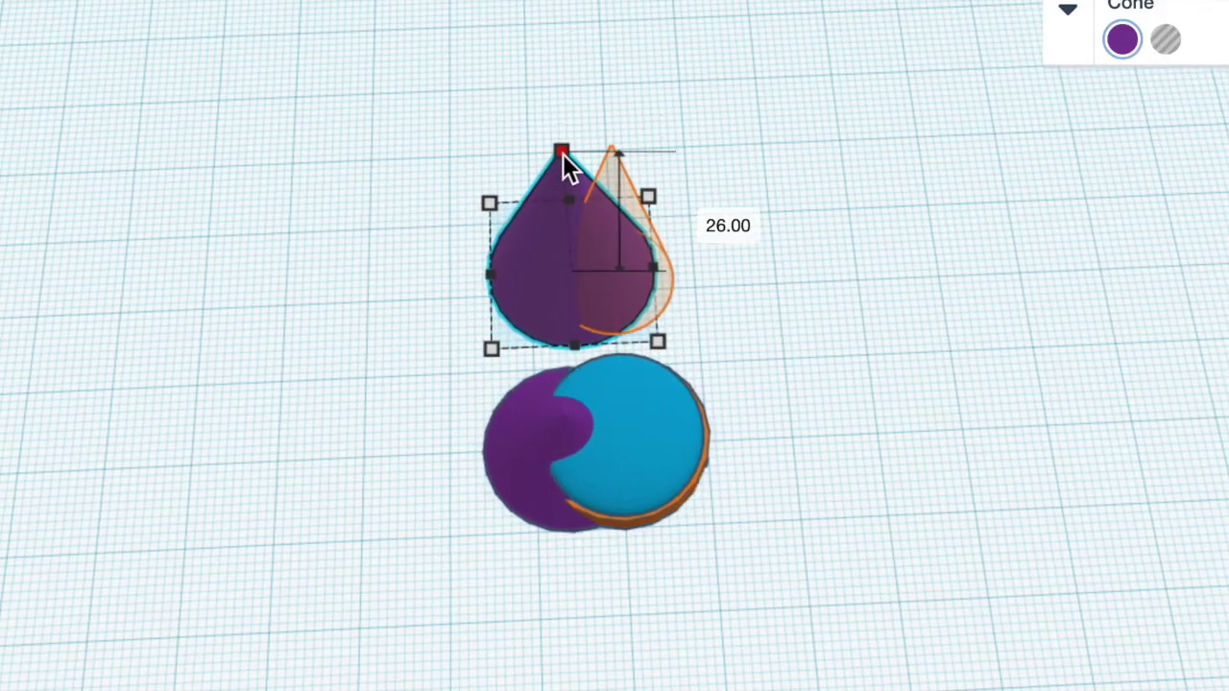
left_click_drag(566, 165, 565, 154)
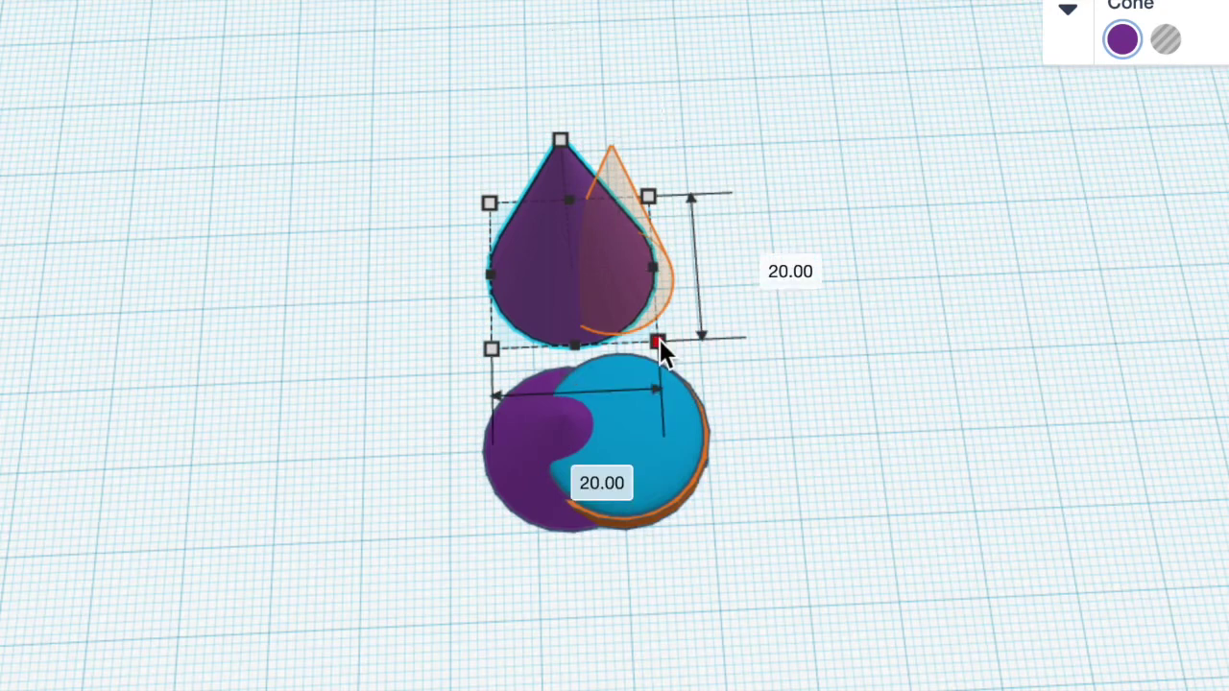
left_click_drag(661, 341, 600, 298)
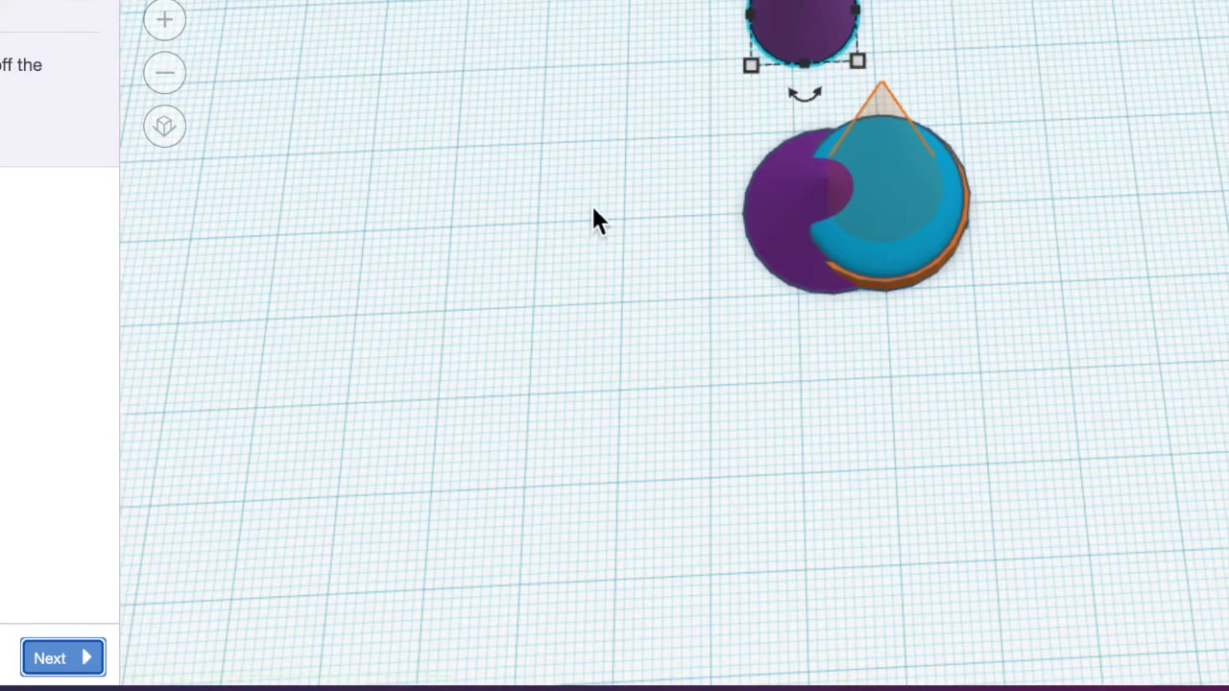
Move the narrowed cone 9 mm sideways and 25 mm forward onto the flattened sphere and raise it to sit on top.
left_click_drag(783, 8, 870, 187)
left_click_drag(572, 430, 573, 430)
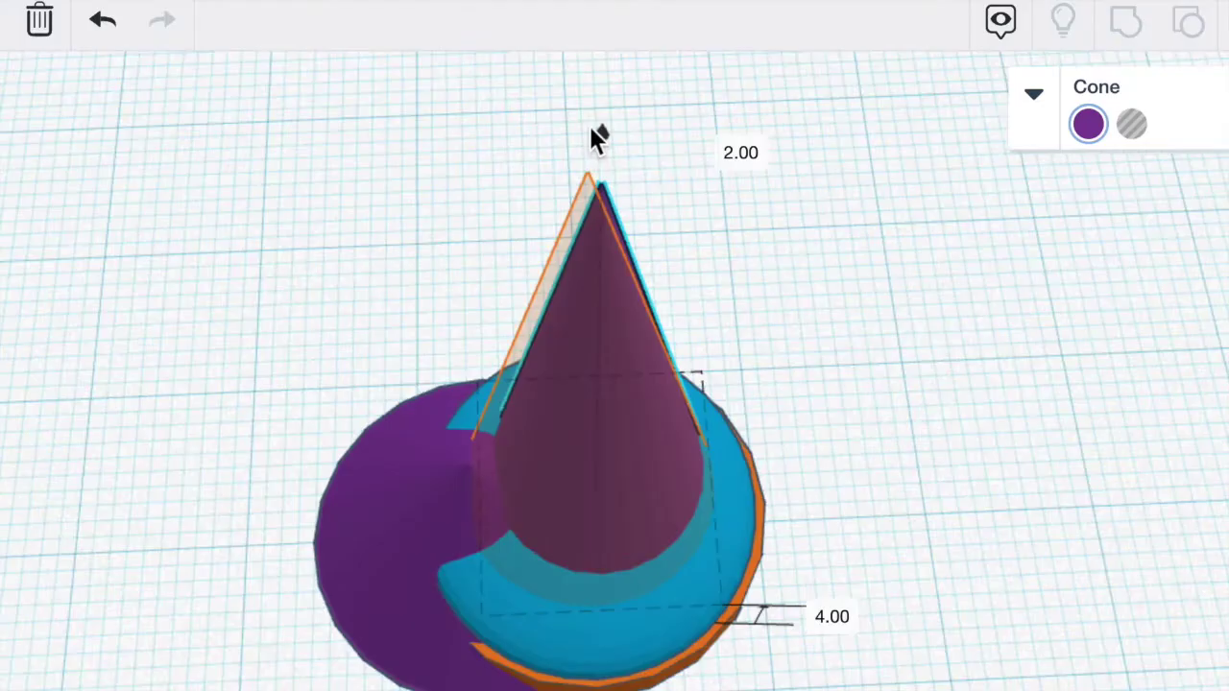
left_click_drag(589, 127, 594, 117)
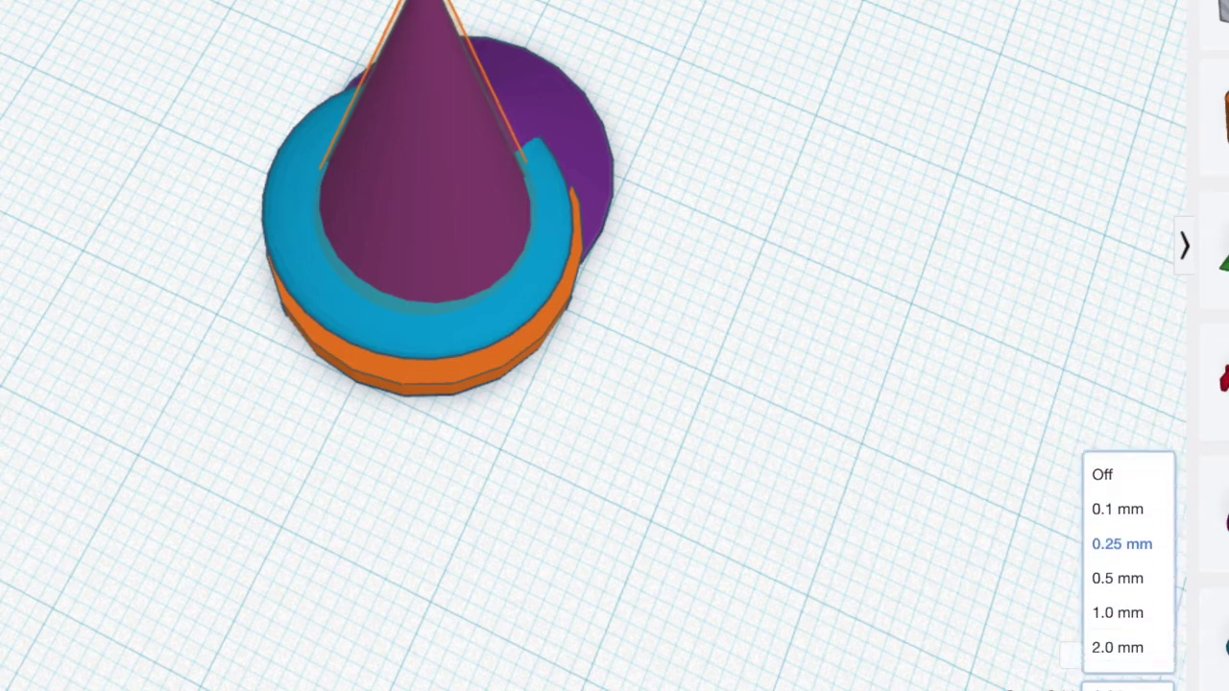
left_click(591, 553)
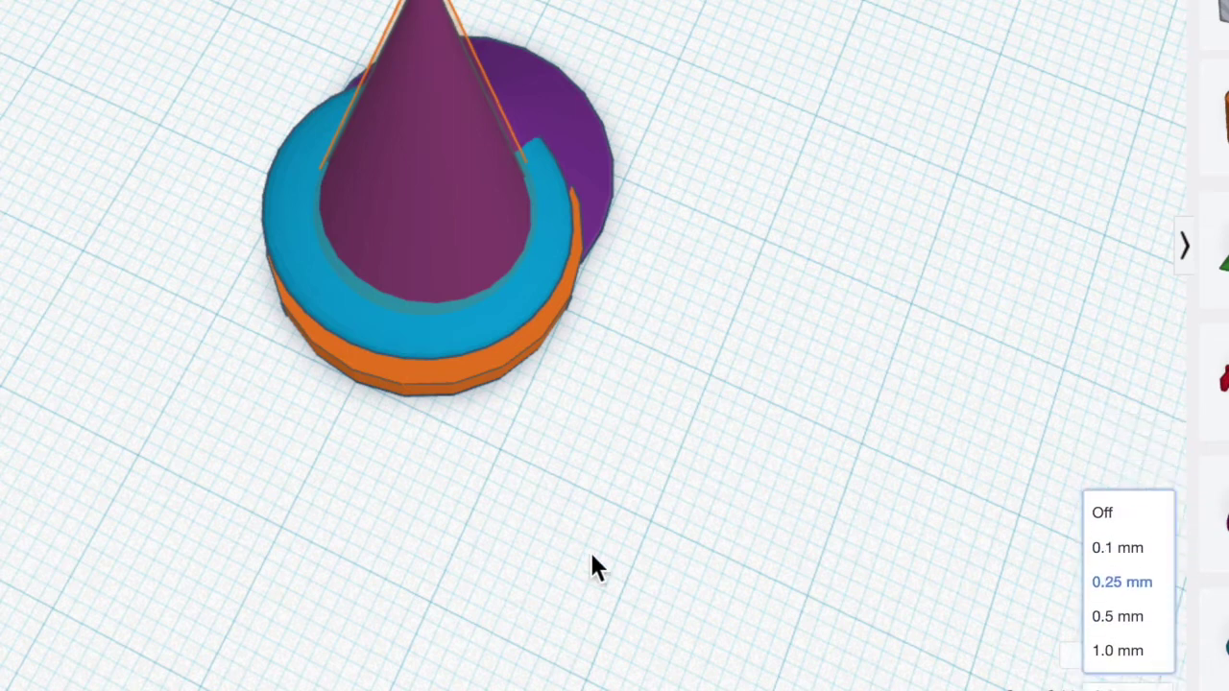
left_click(592, 566)
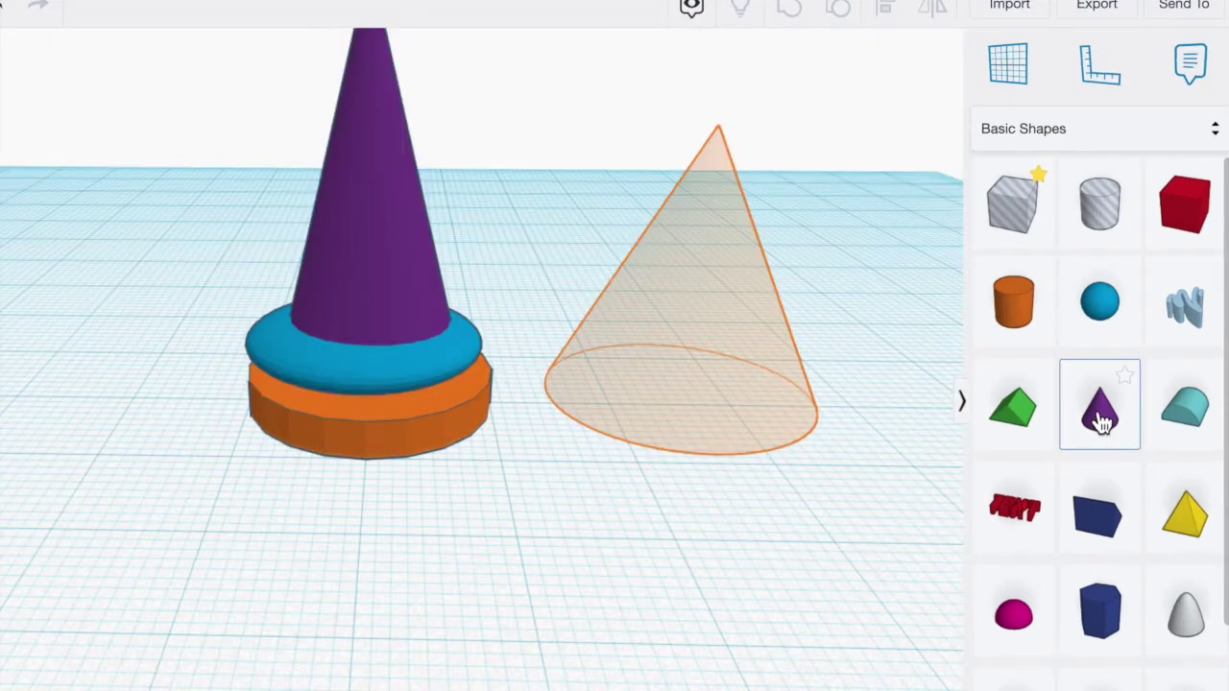
Add another cone beside the pawn, resize its base to 12.75 by 12 mm and its height to 19 mm, and advance the lesson.
left_click_drag(1100, 417, 680, 407)
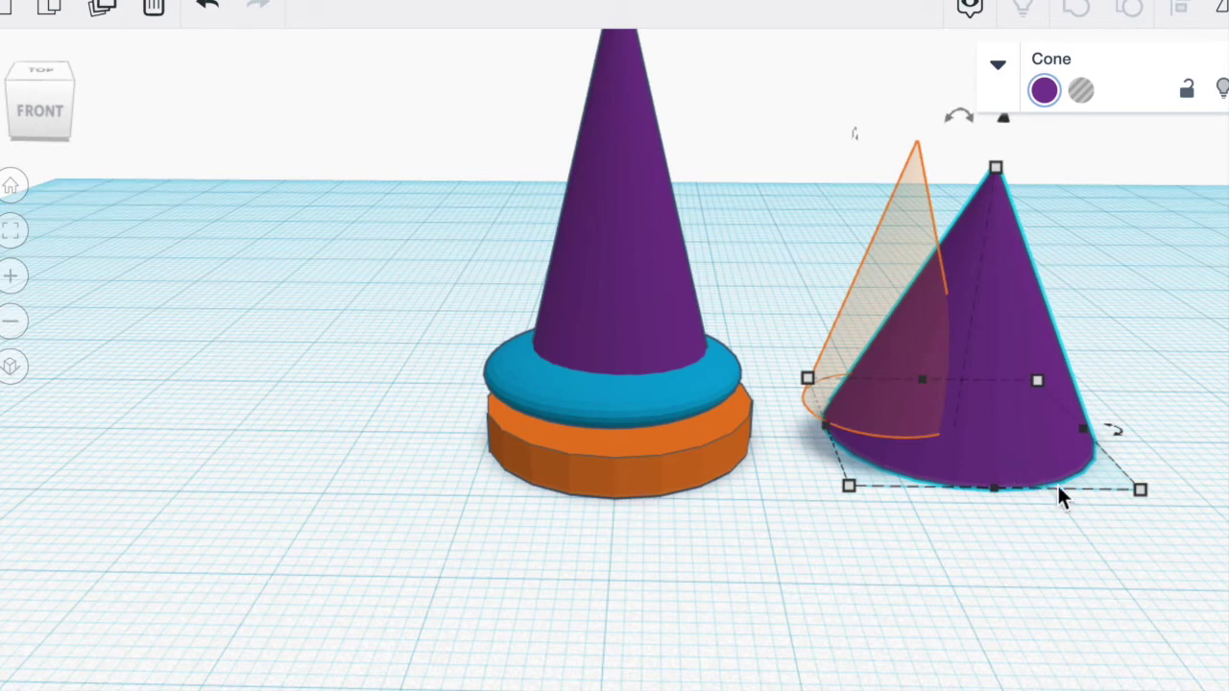
mouse_move(1135, 492)
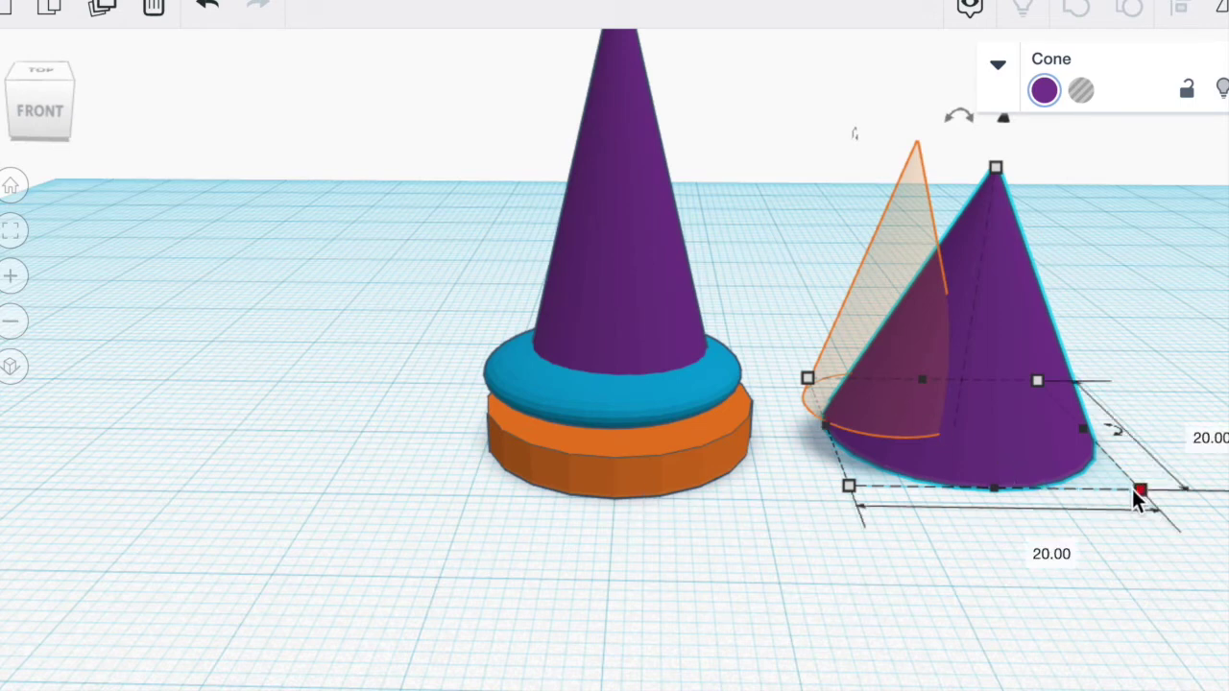
left_click_drag(1139, 491, 997, 440)
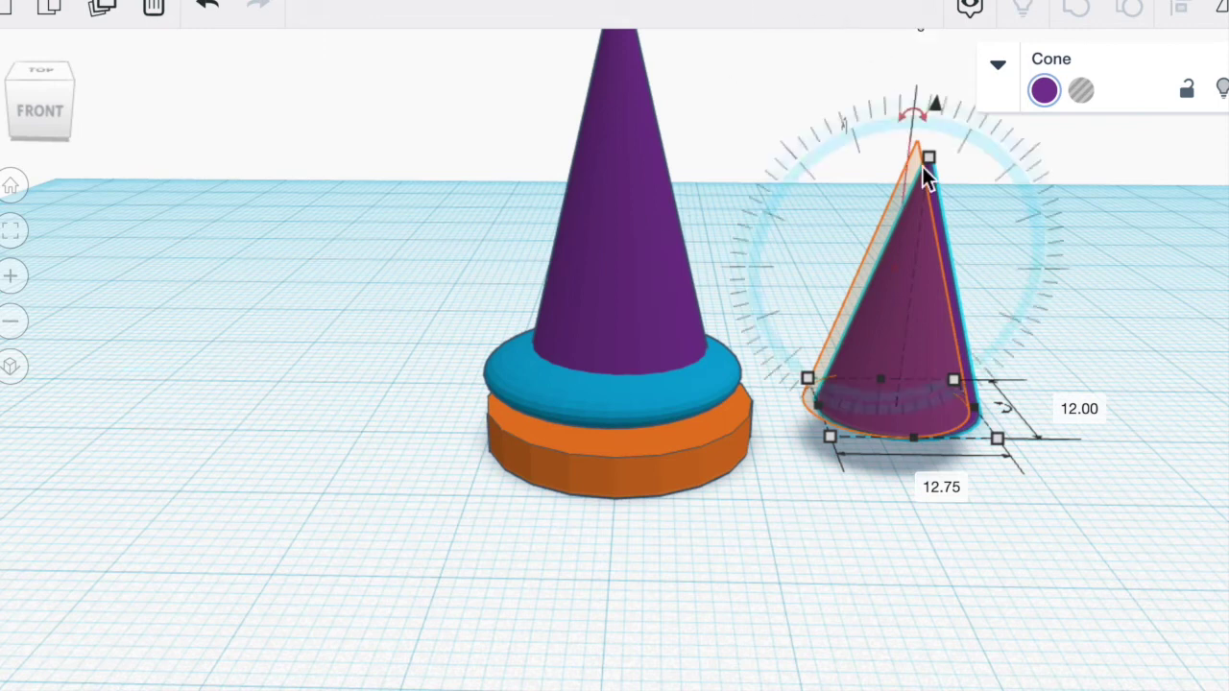
mouse_move(933, 156)
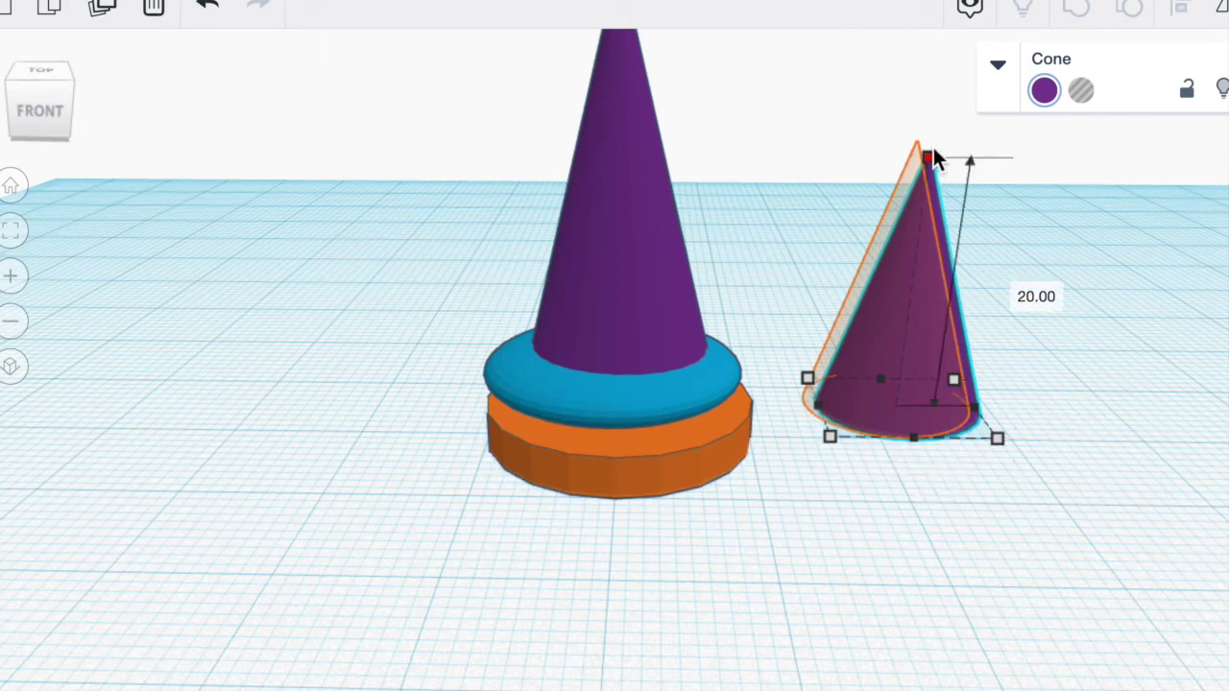
left_click_drag(929, 152, 929, 178)
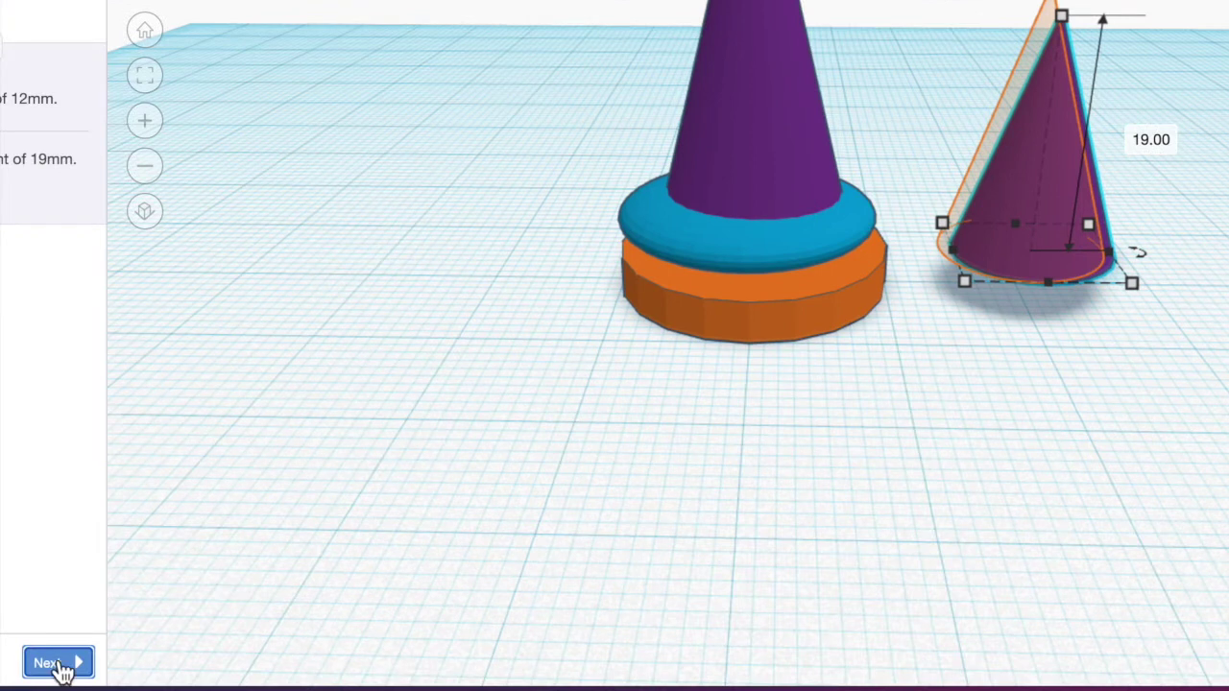
left_click(60, 664)
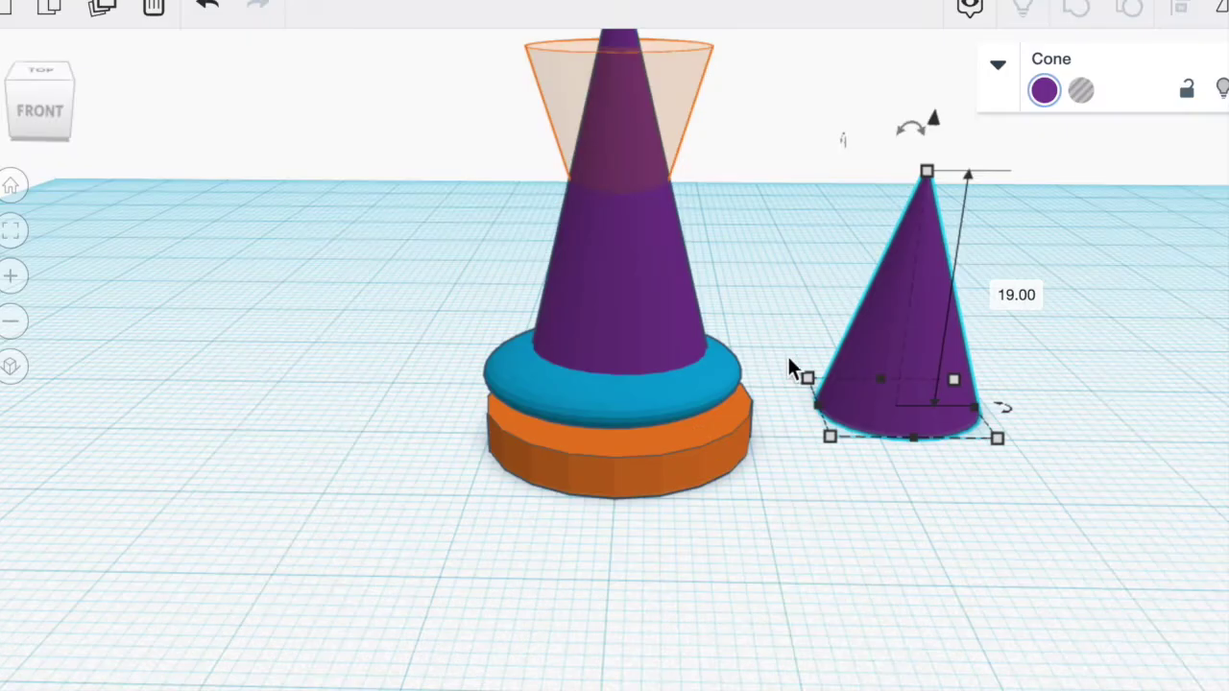
Rotate the new cone by 180° so that it points downwards.
mouse_move(916, 129)
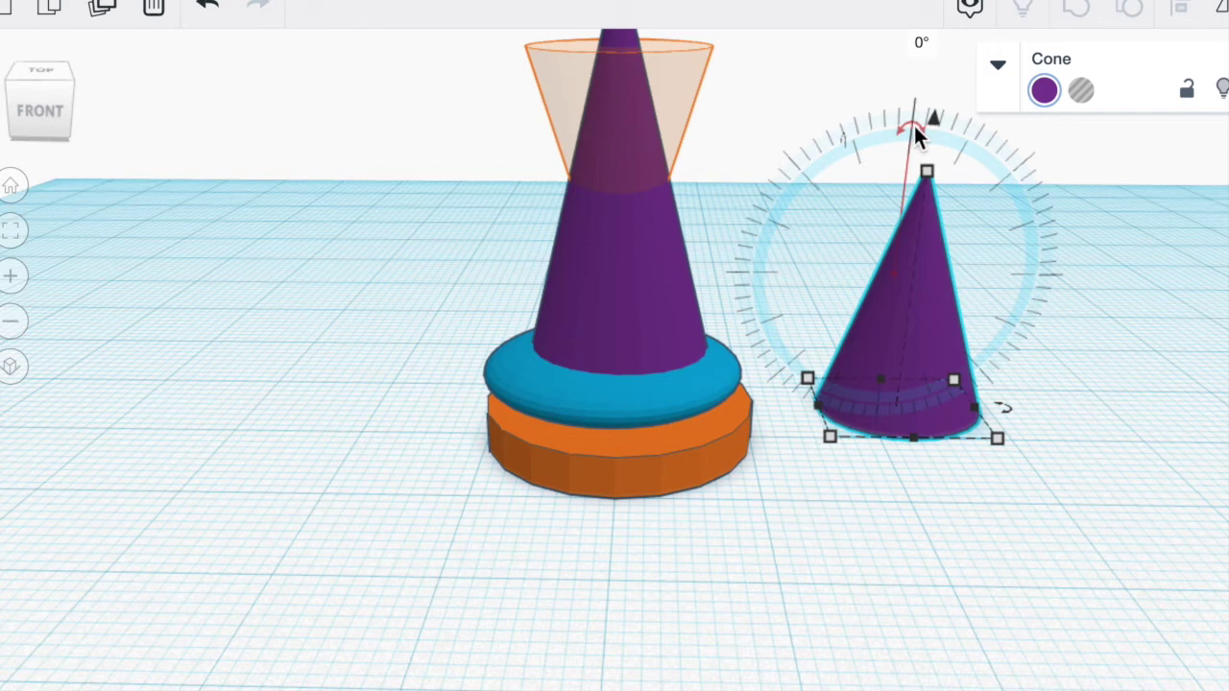
left_click(921, 42)
type("180")
key("Return")
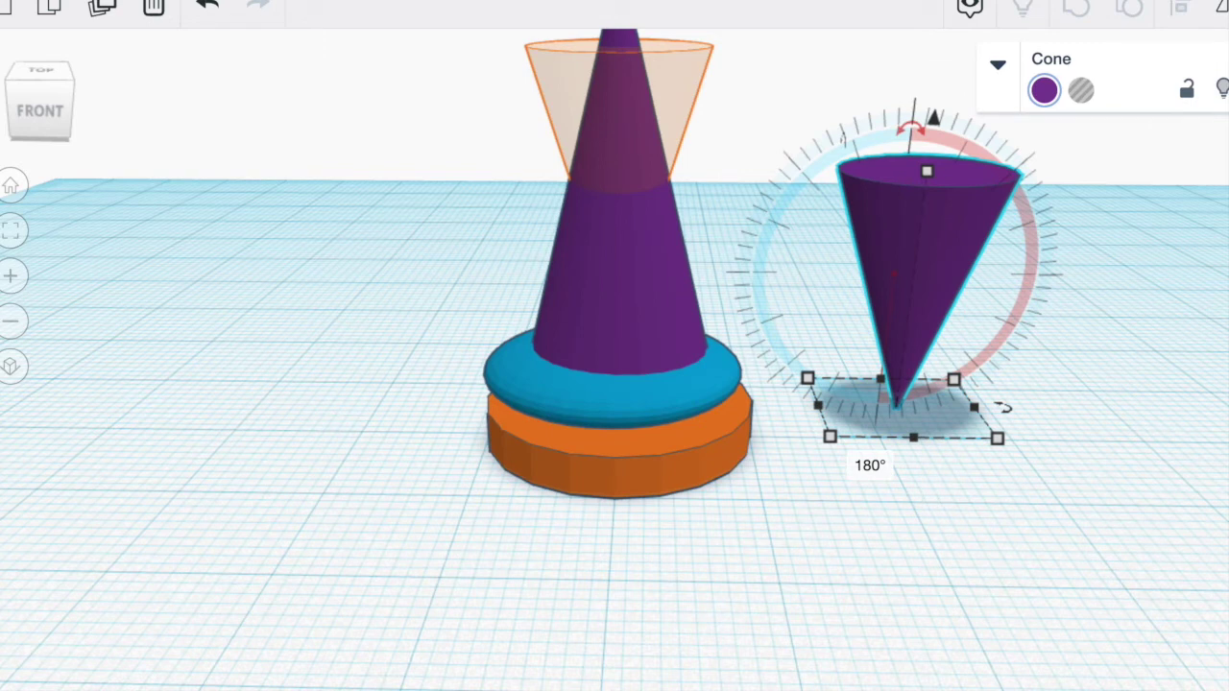
Move and raise the inverted cone onto the upper part of the pawn's body to match the lesson's outline, and advance the lesson.
left_click_drag(872, 260, 604, 130)
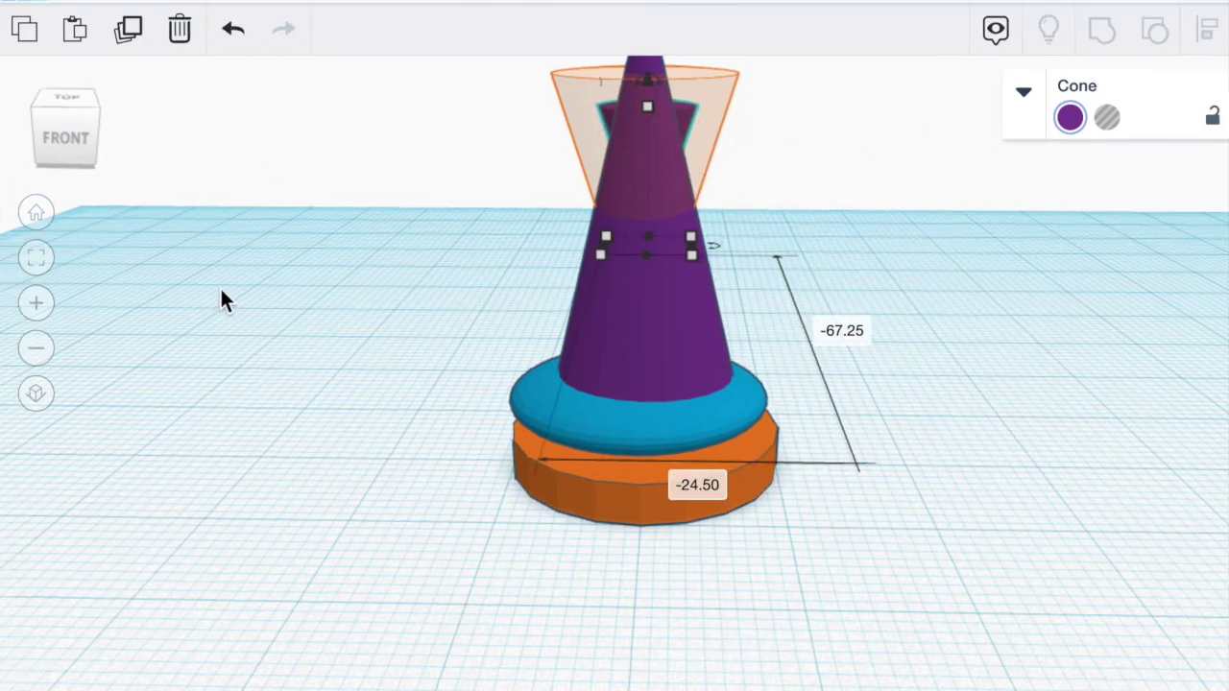
left_click_drag(51, 156, 60, 171)
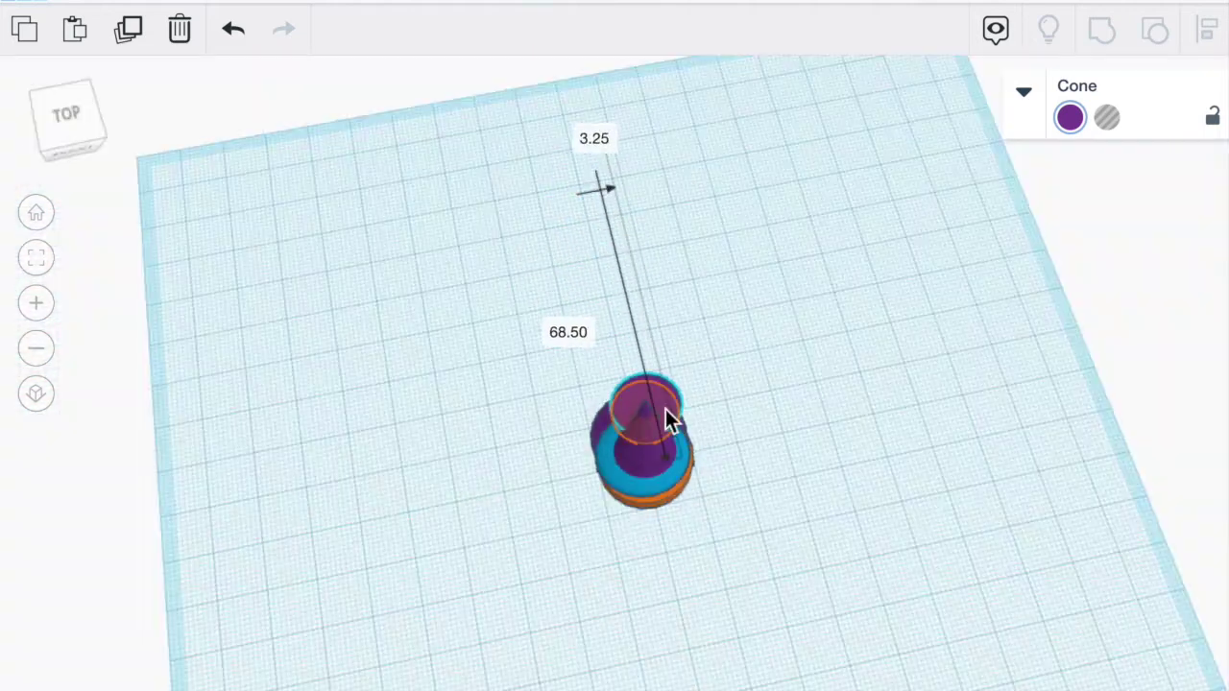
left_click_drag(666, 409, 664, 425)
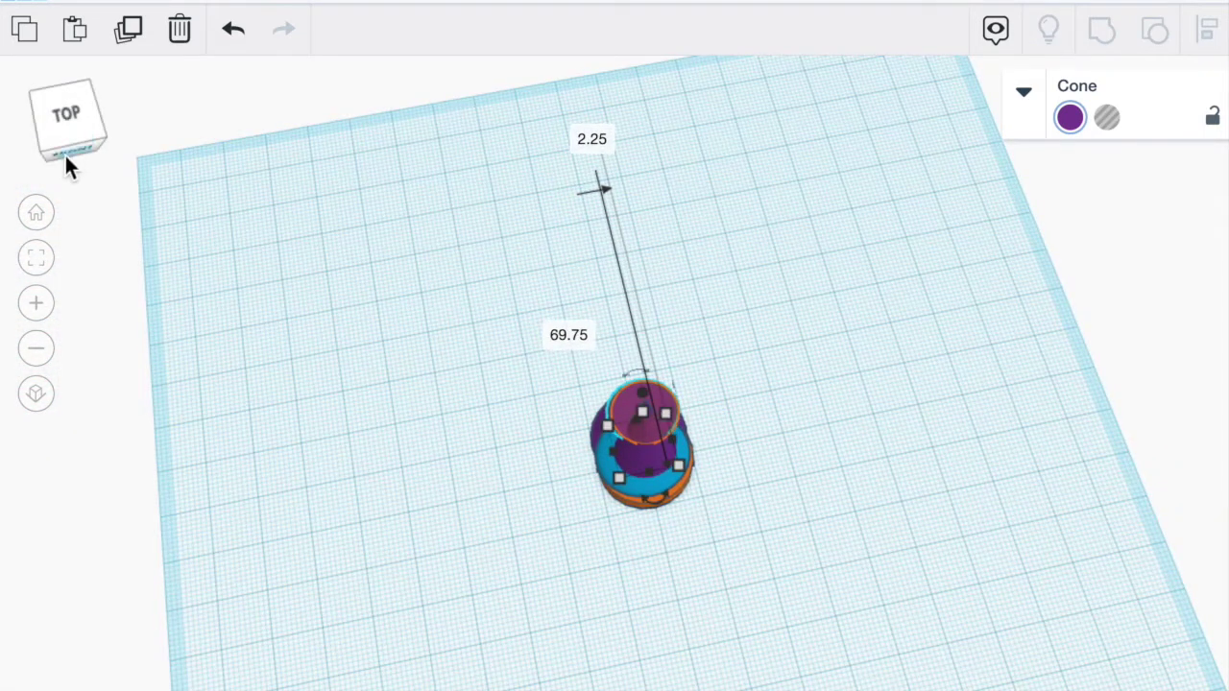
left_click_drag(65, 156, 67, 131)
key("f")
left_click_drag(635, 135, 669, 16)
left_click(375, 268)
left_click_drag(71, 133, 129, 143)
left_click_drag(532, 158, 588, 155)
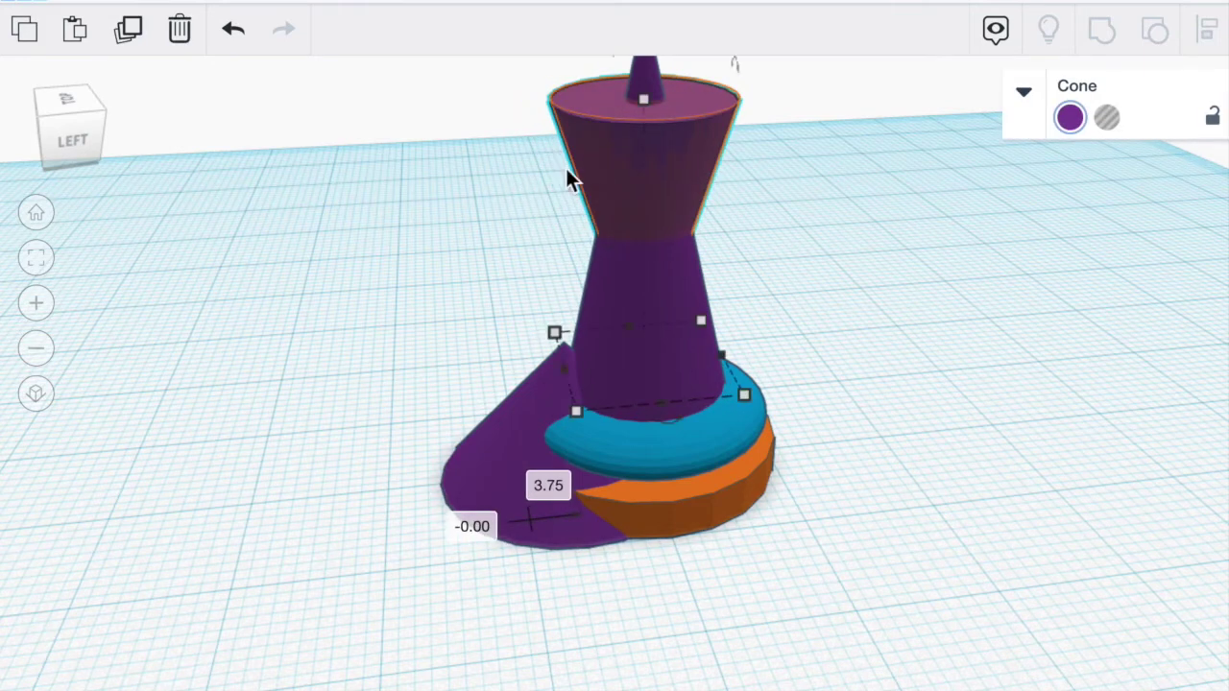
left_click(80, 144)
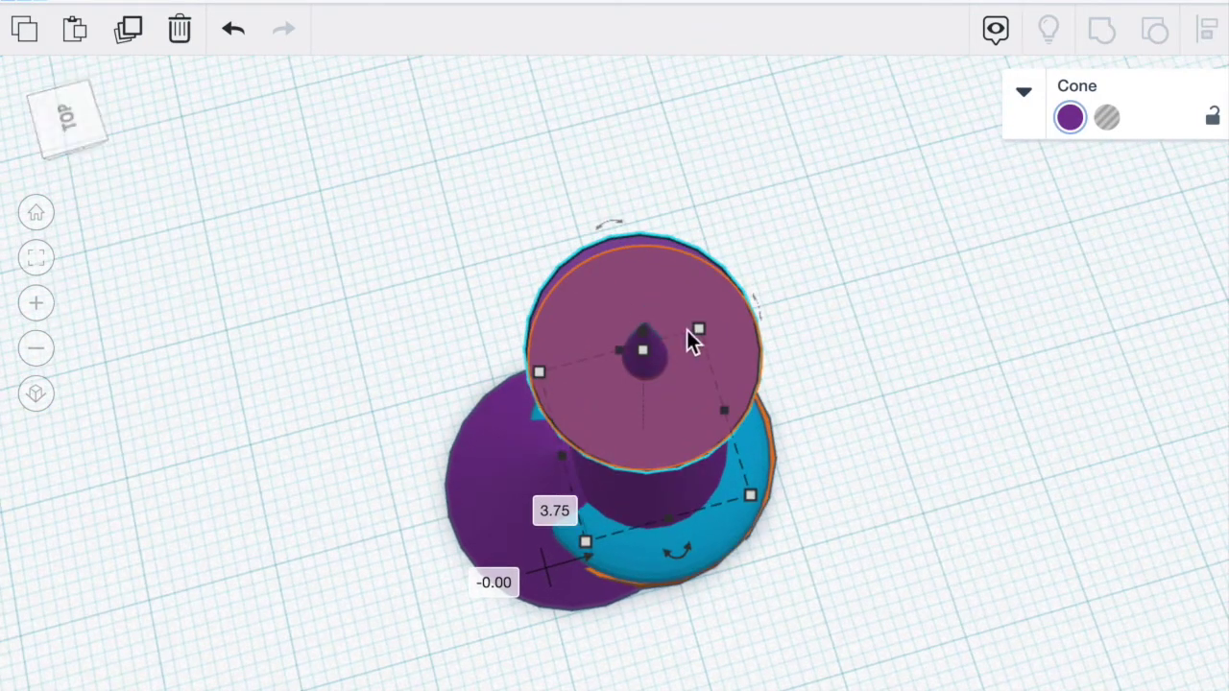
left_click_drag(650, 280, 649, 284)
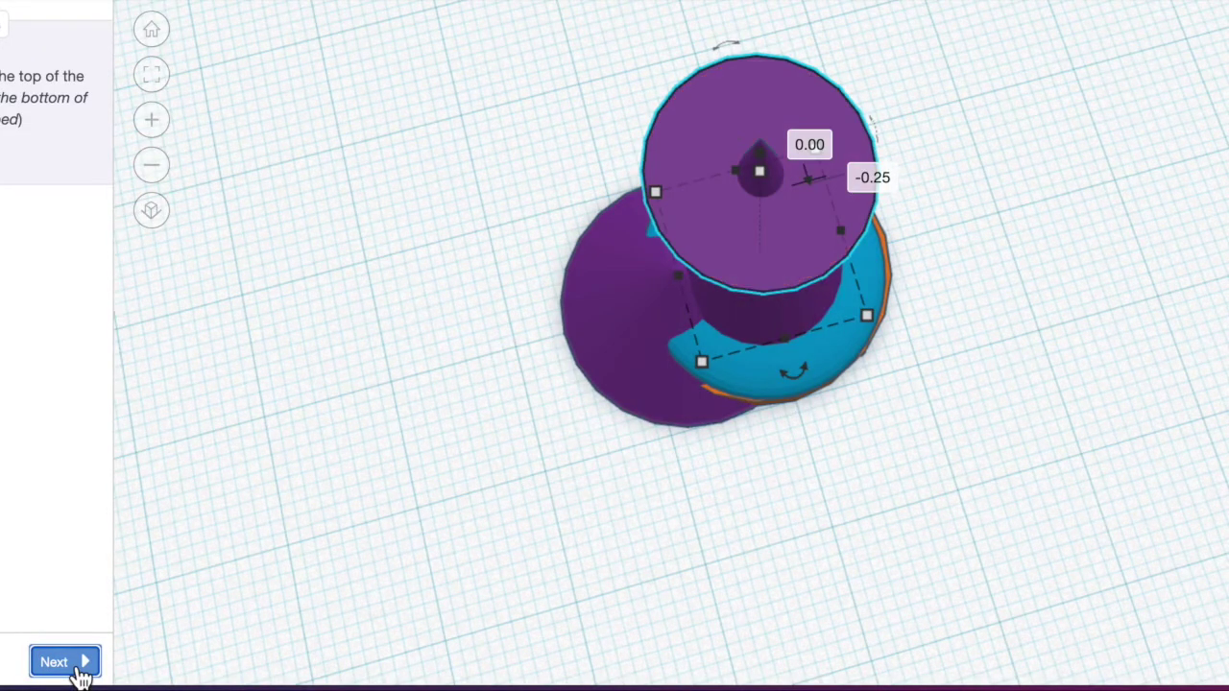
left_click(77, 667)
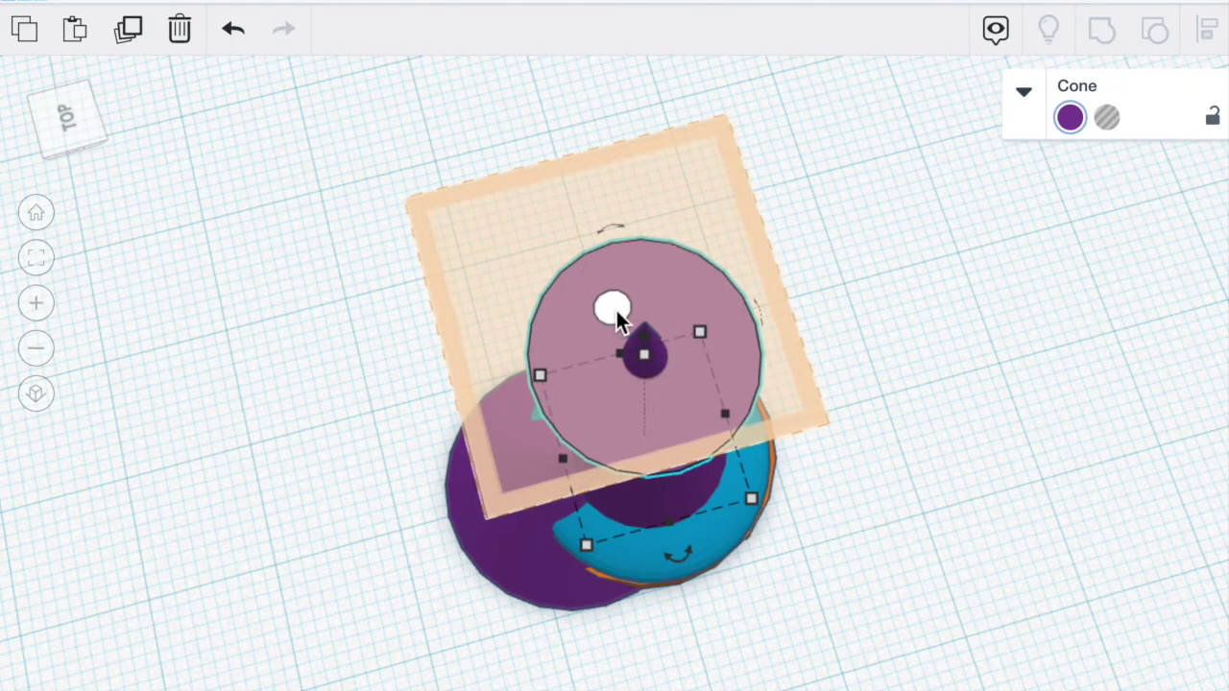
Place the workplane on the inverted cone's flat top face, add a sphere over the lesson's outline, and advance the lesson.
left_click(615, 307)
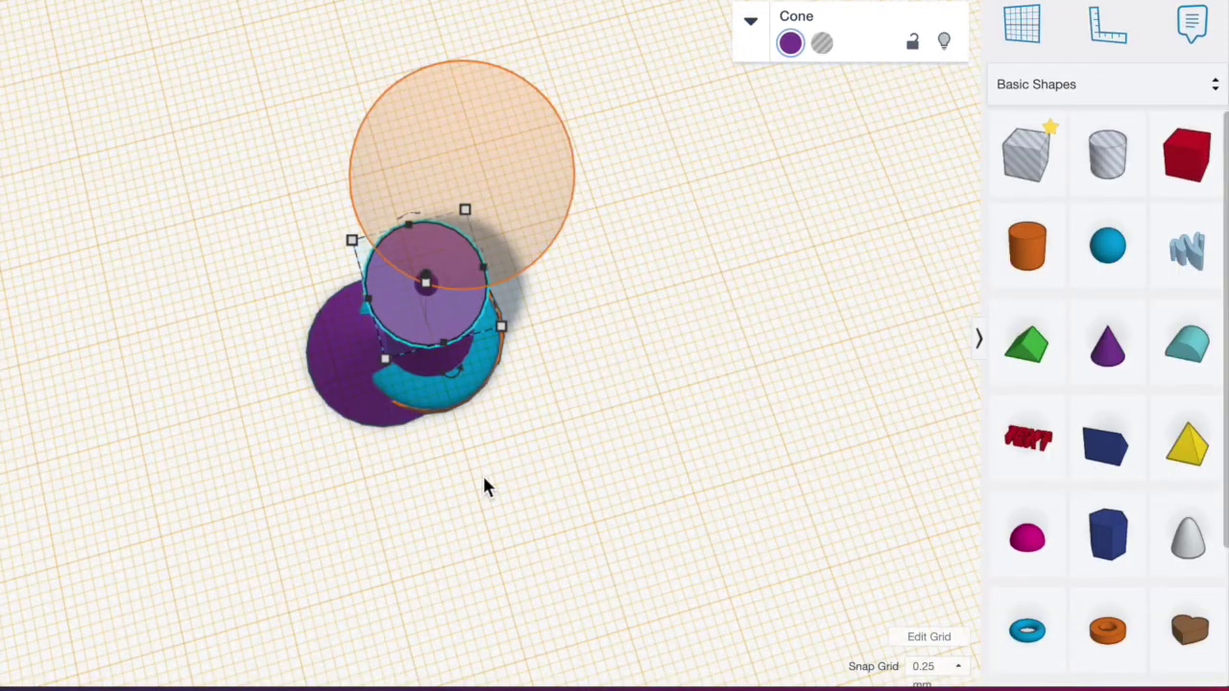
left_click_drag(1114, 248, 486, 219)
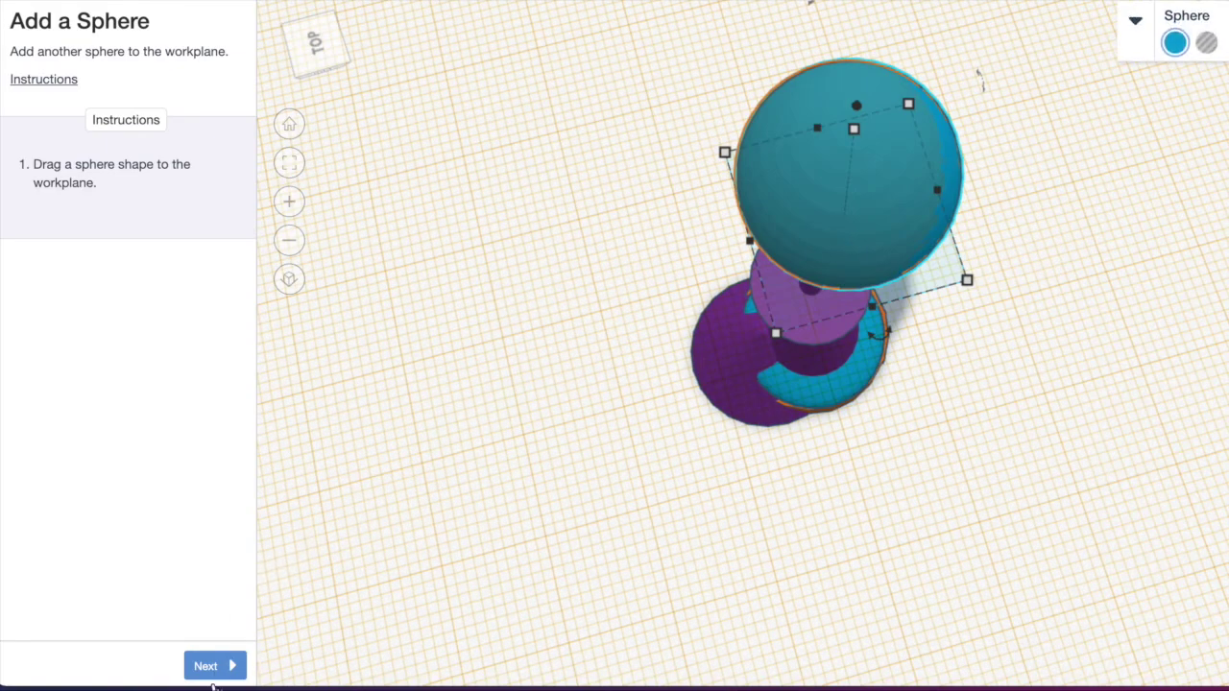
left_click(214, 672)
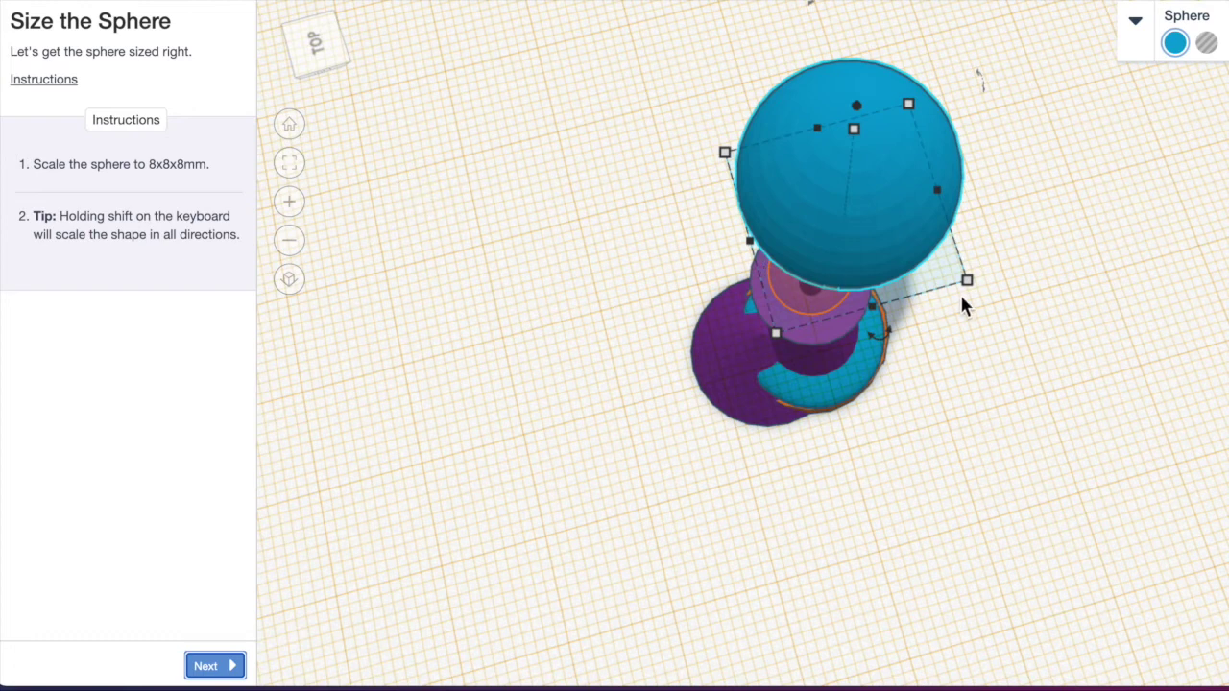
Scale the sphere uniformly to 8 mm, position it on the inverted cone's top face as the pawn's head, and advance the lesson.
mouse_move(968, 280)
left_click_drag(967, 281, 858, 220, "shift")
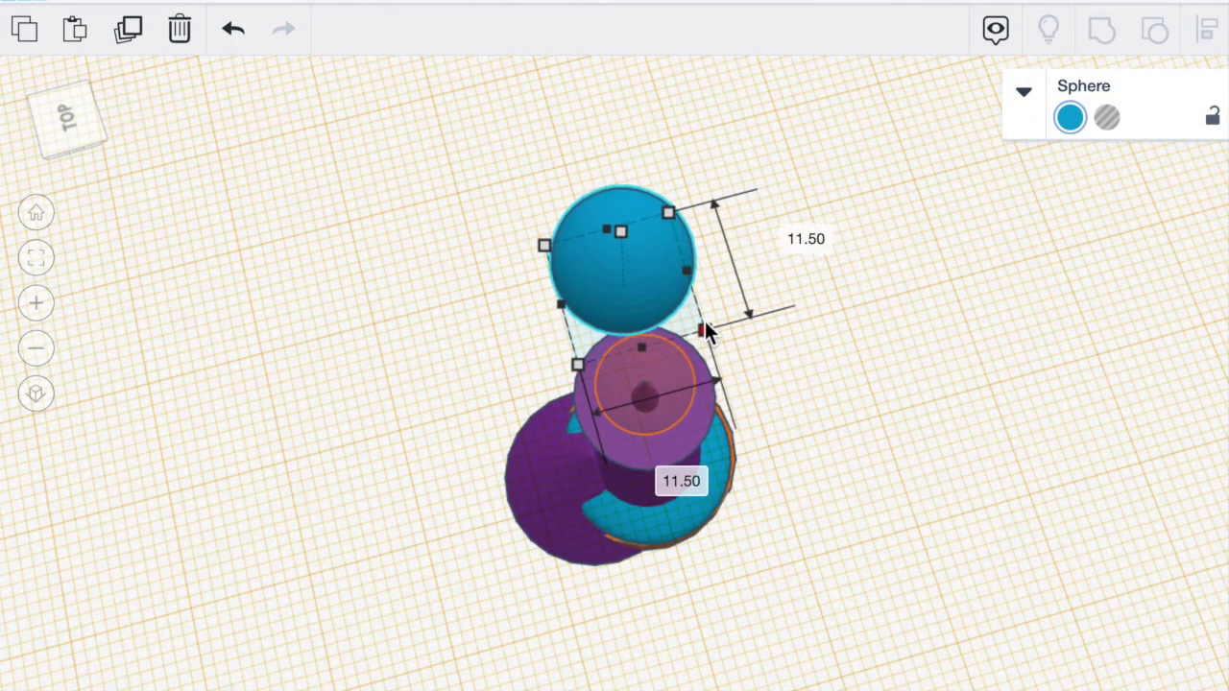
left_click_drag(705, 323, 657, 307, "shift")
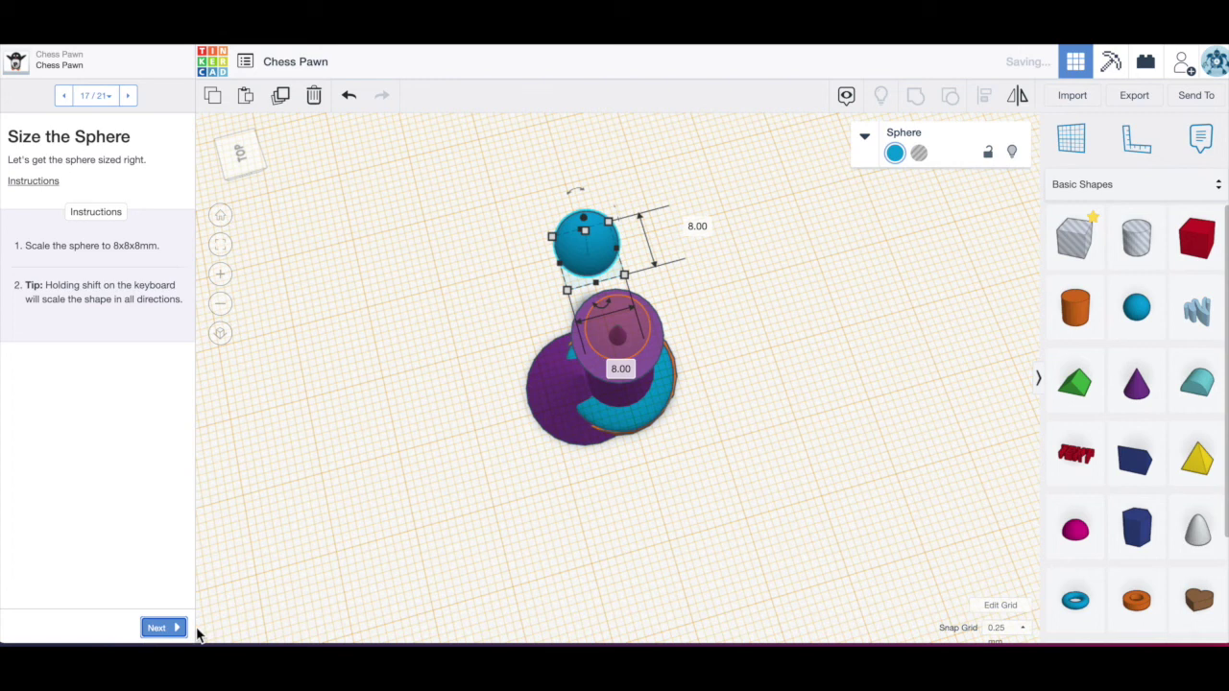
left_click(156, 627)
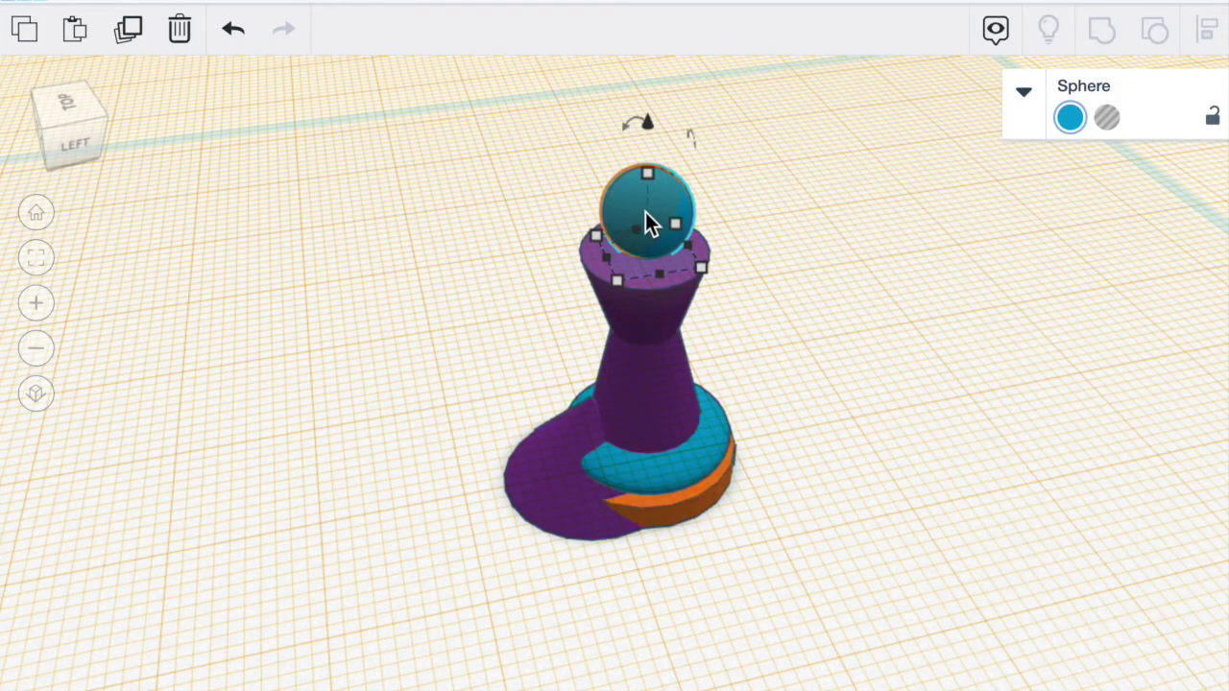
left_click(645, 212)
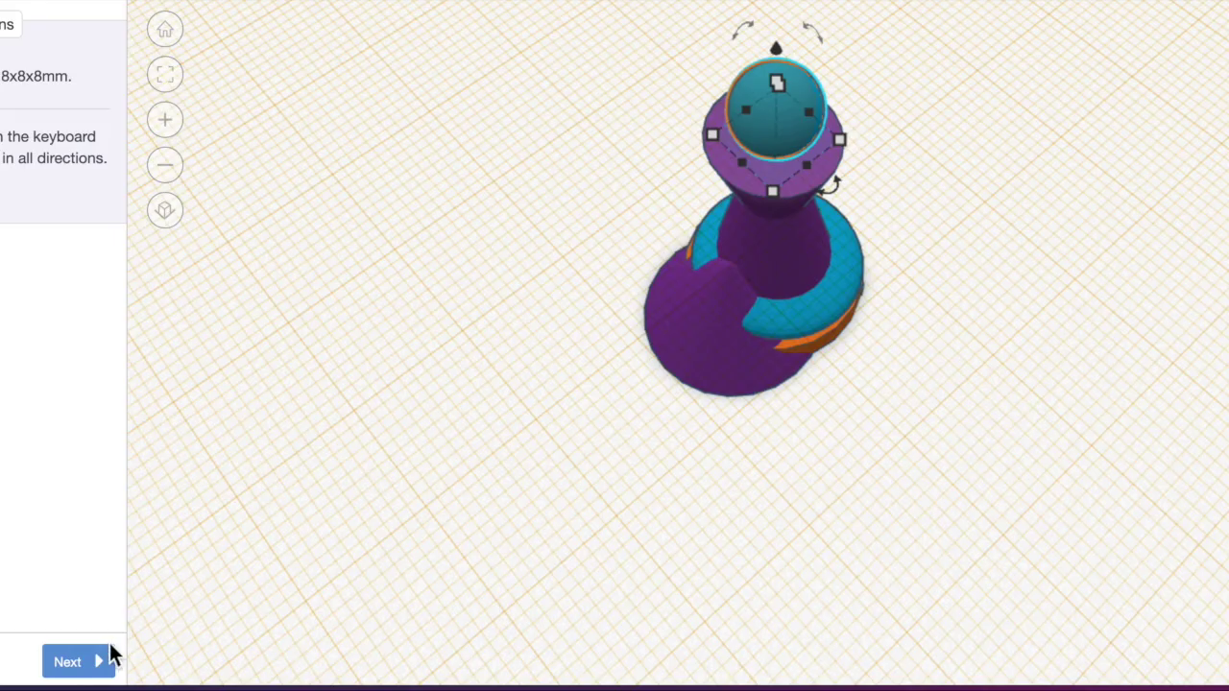
left_click(110, 658)
Return the workplane to the original base plane, show the pawn from the front, and advance the lesson.
scroll(699, 523, "down", 3)
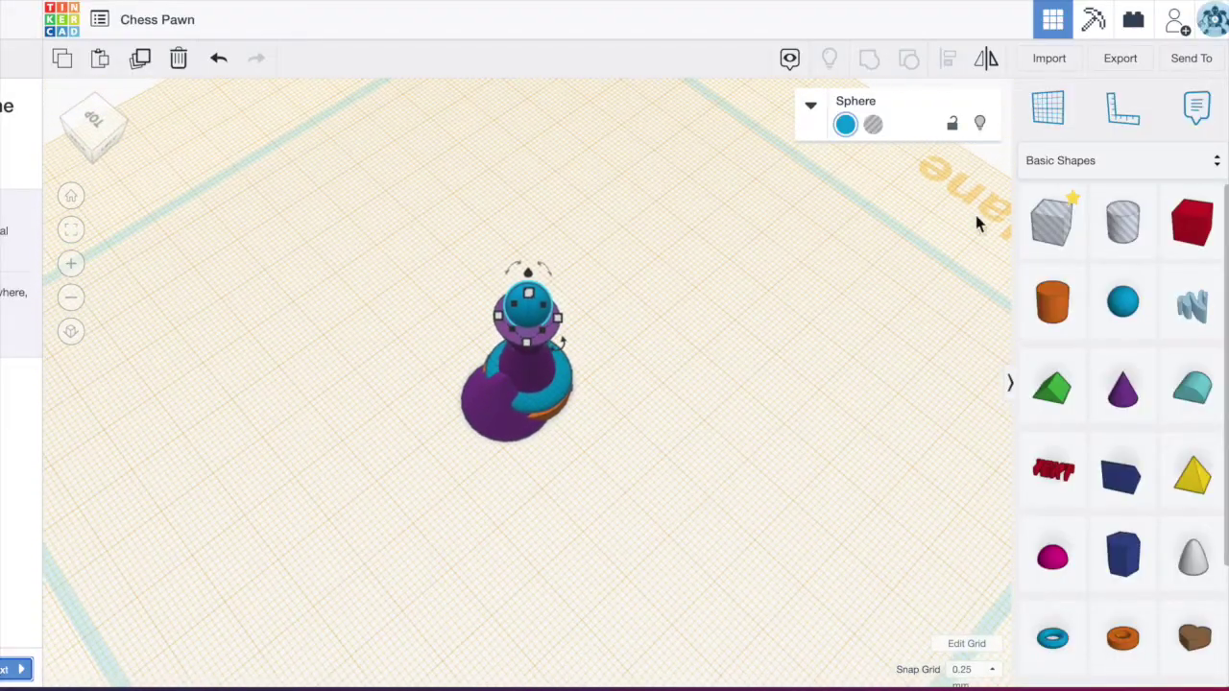
left_click(1063, 117)
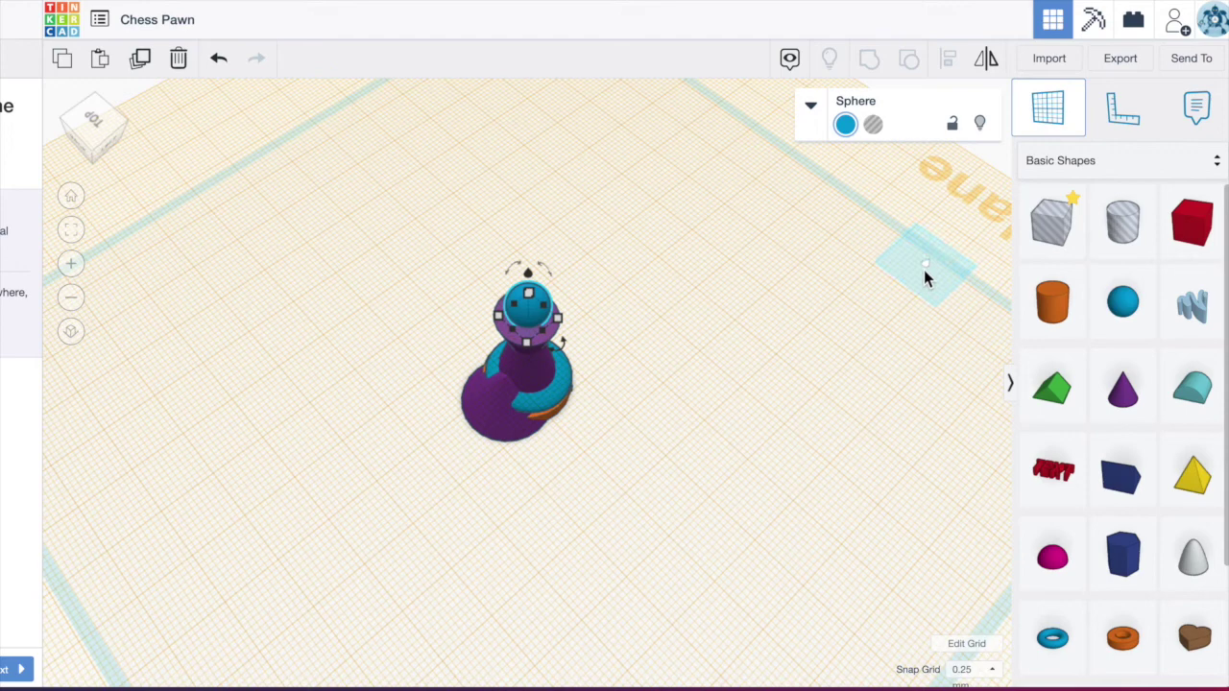
left_click(770, 389)
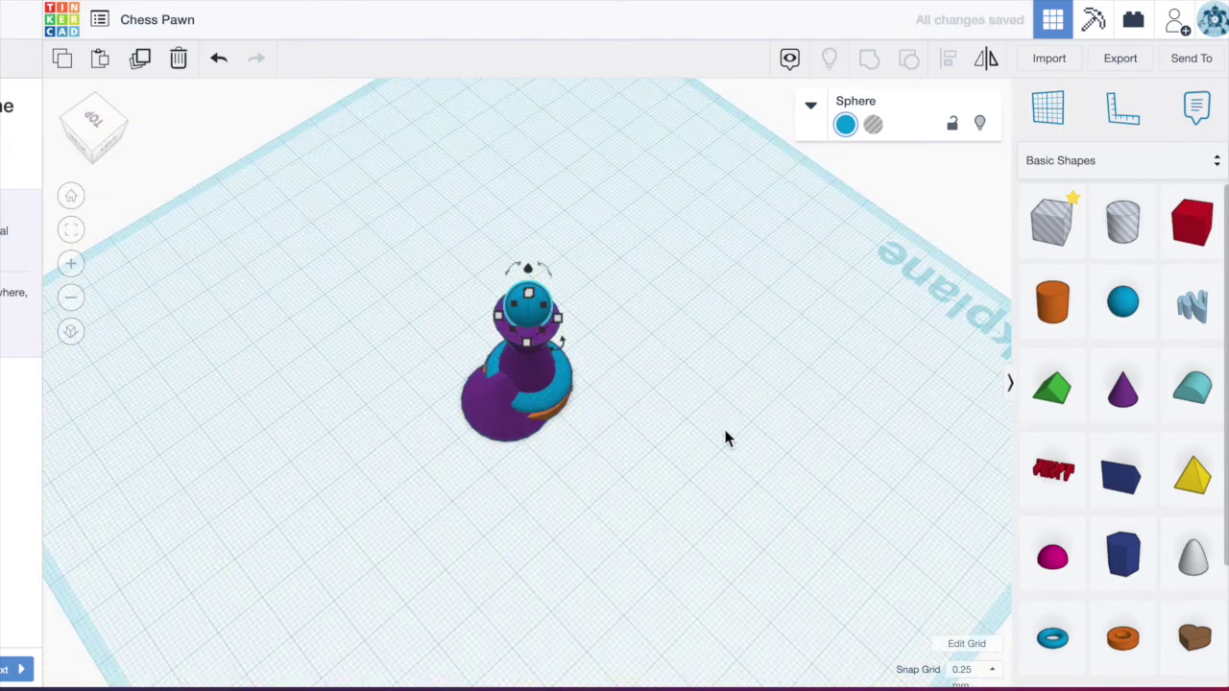
left_click(111, 146)
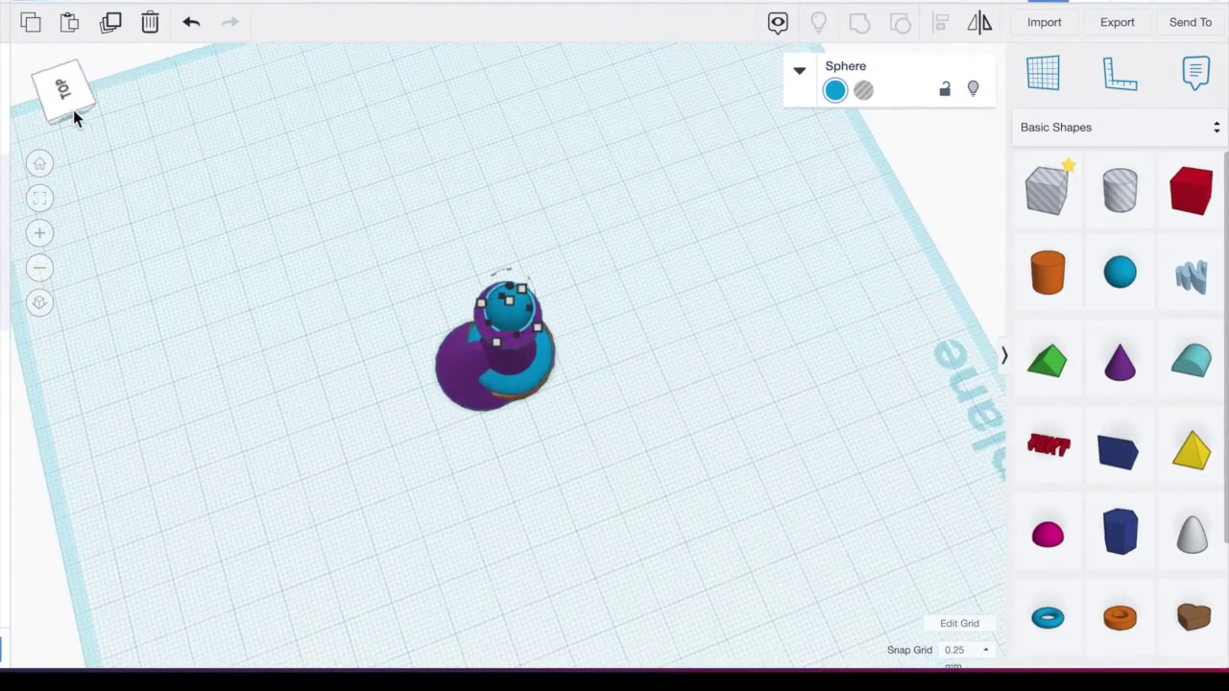
left_click(54, 113)
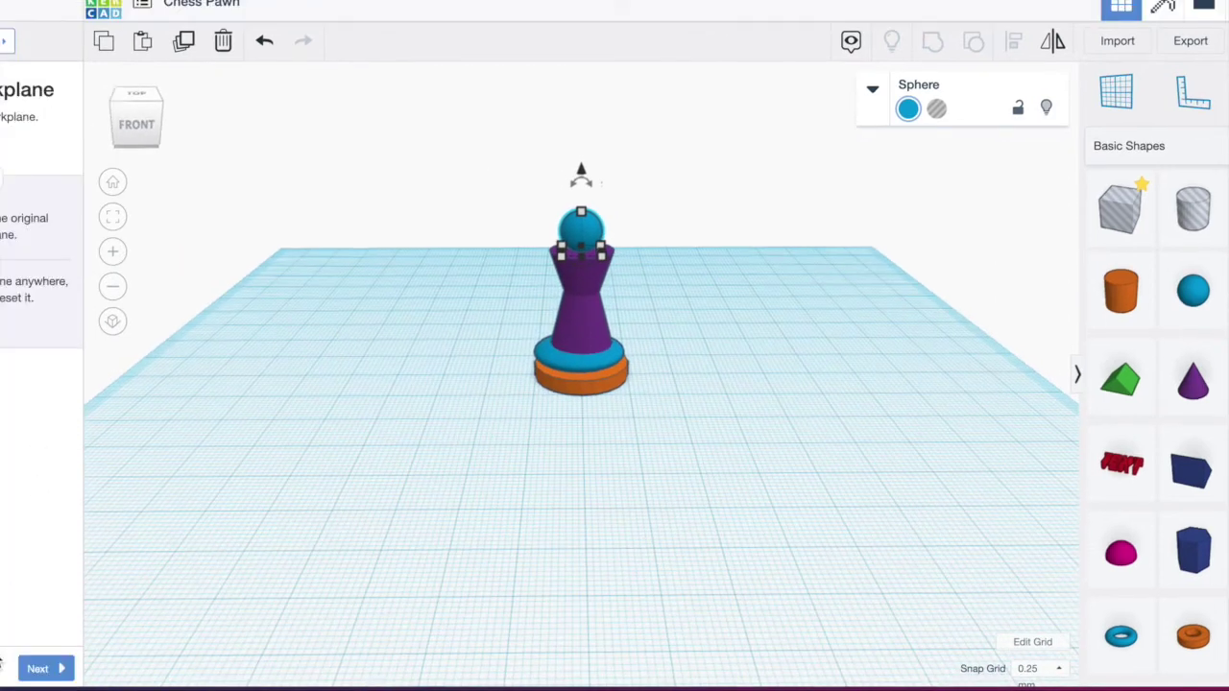
left_click(36, 669)
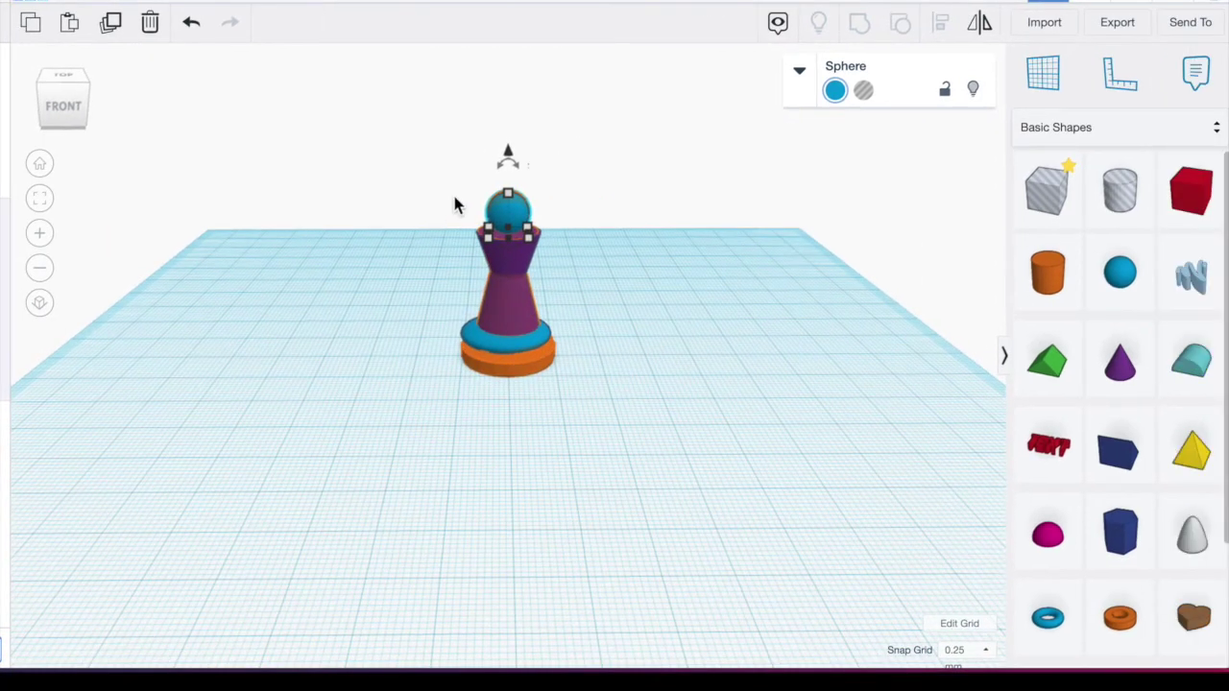
Select all six pawn shapes and align their centres along both horizontal directions.
left_click_drag(360, 103, 401, 179)
key("super+a")
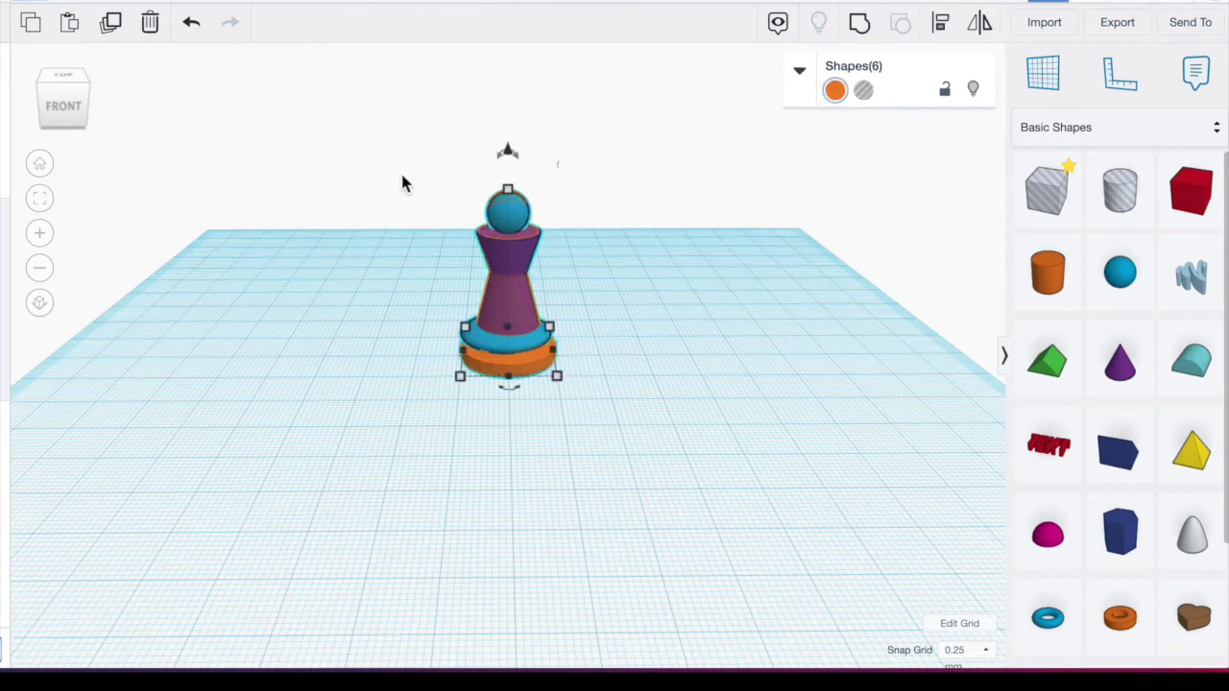
left_click(341, 111)
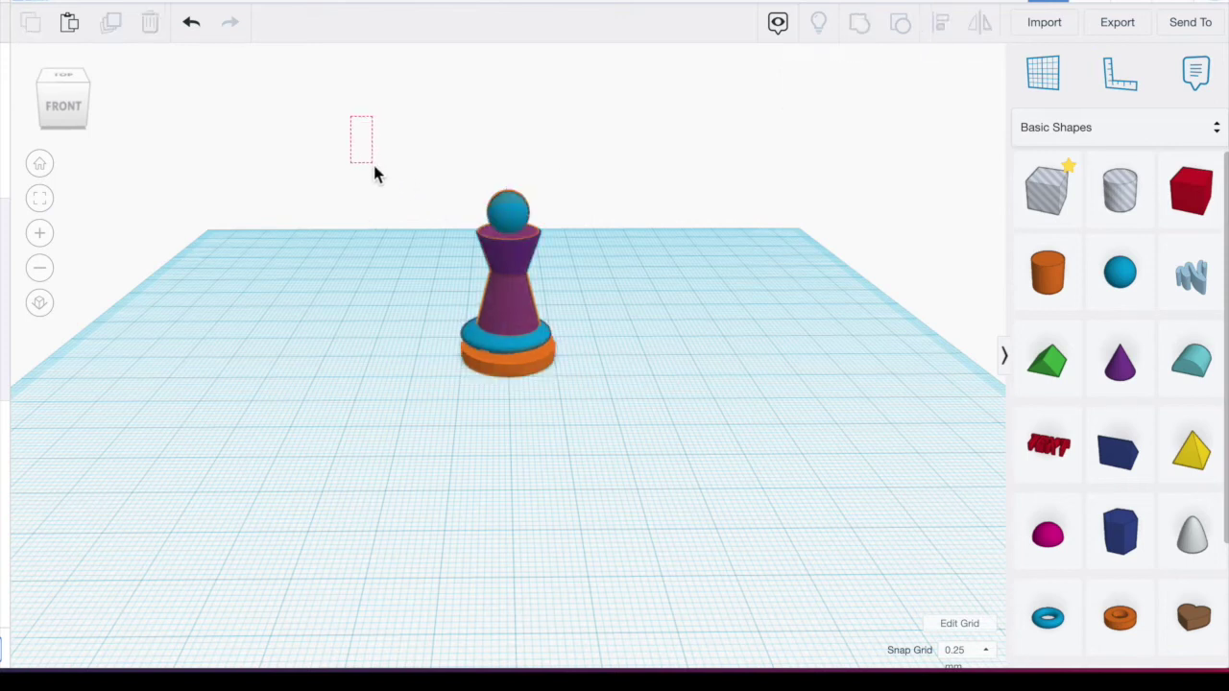
left_click_drag(374, 169, 643, 420)
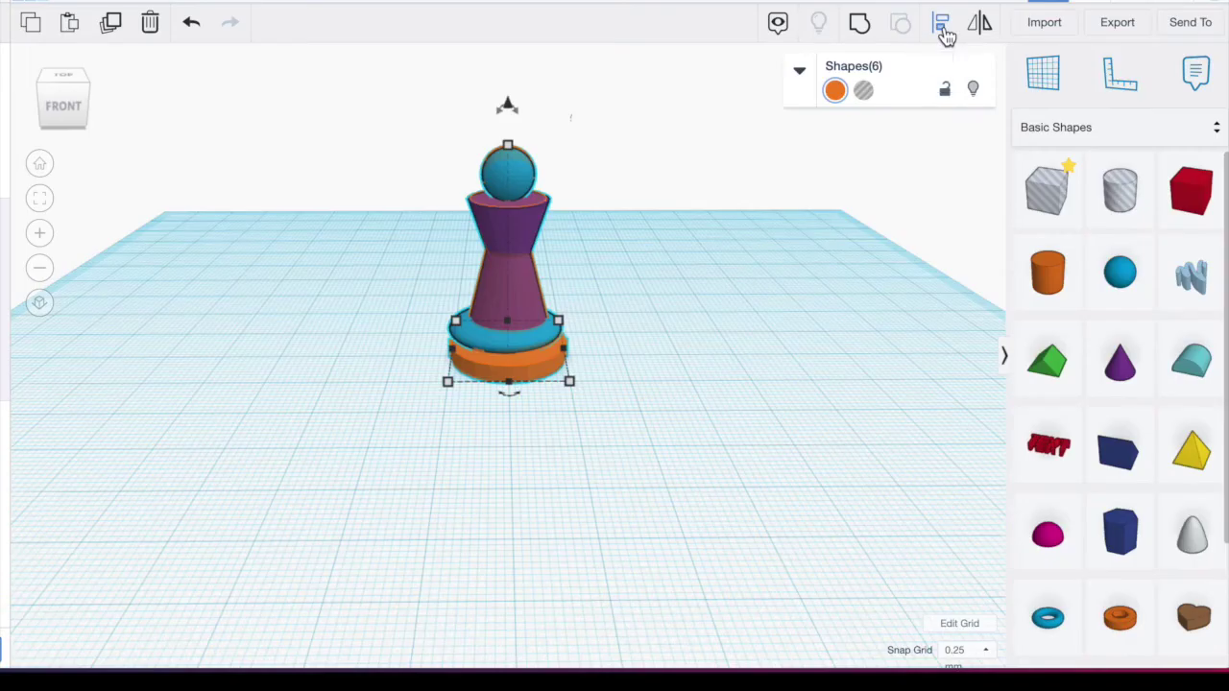
left_click(602, 53)
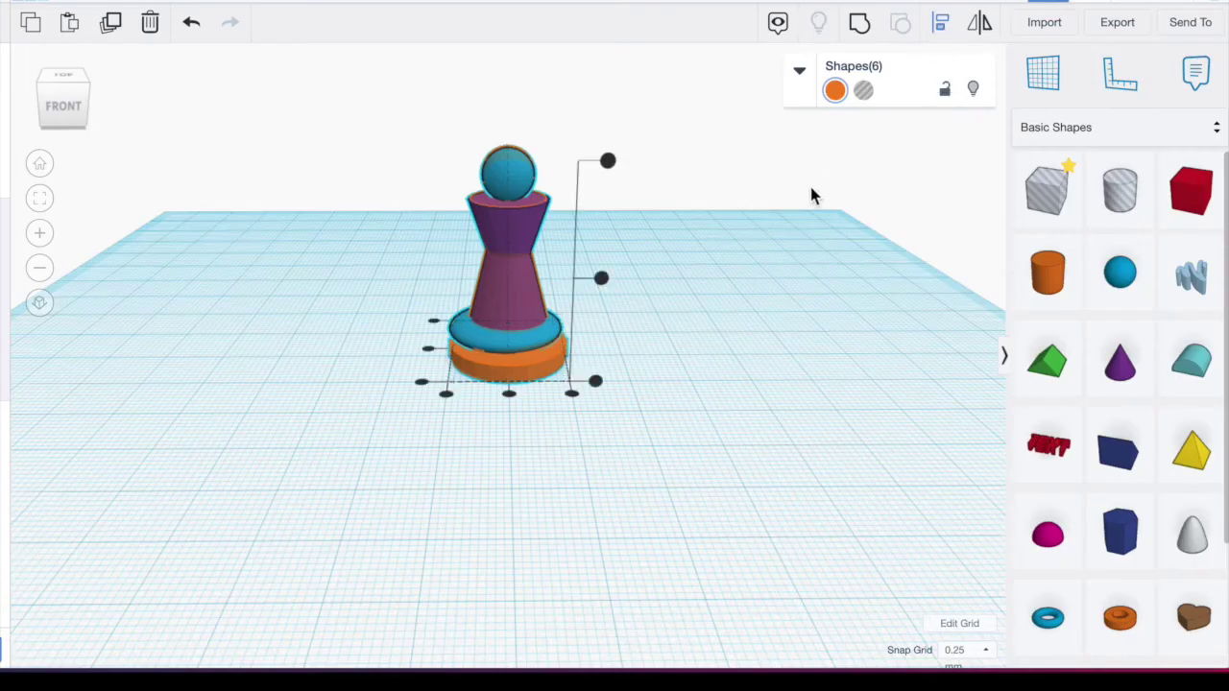
left_click(52, 114)
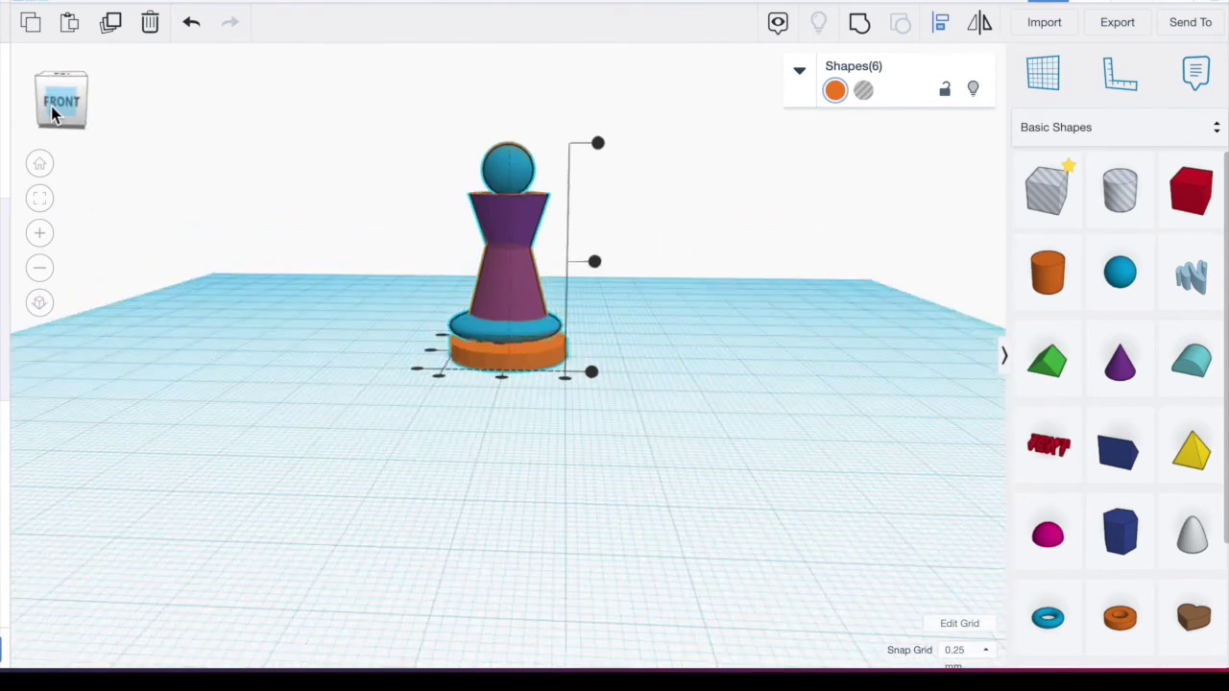
left_click_drag(51, 108, 54, 114)
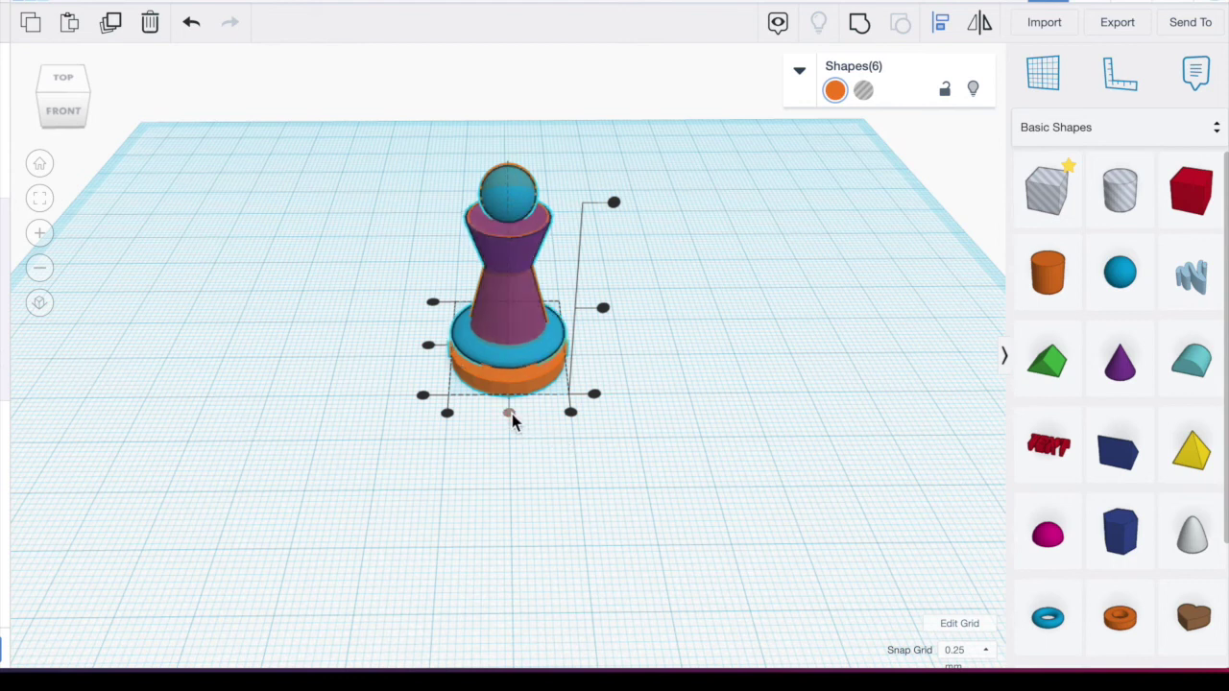
left_click(427, 347)
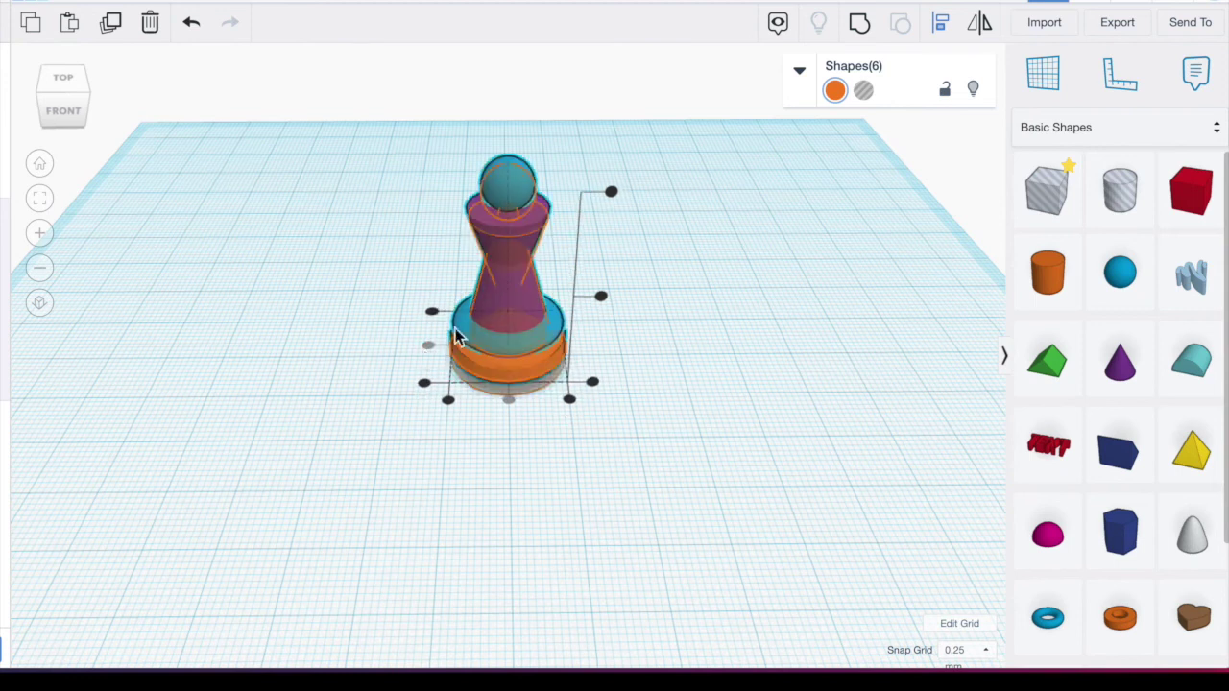
Group the six aligned shapes into a single pawn and shift it 3.25 mm back onto the lesson's outline.
left_click_drag(380, 123, 626, 428)
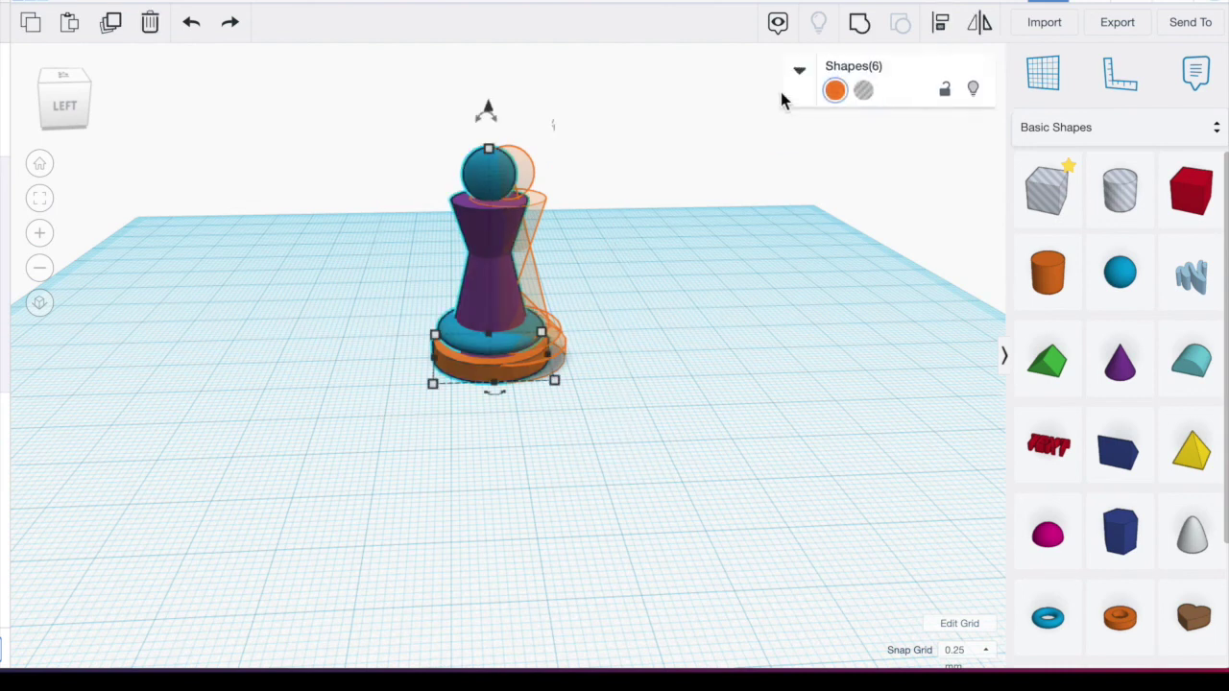
left_click(859, 31)
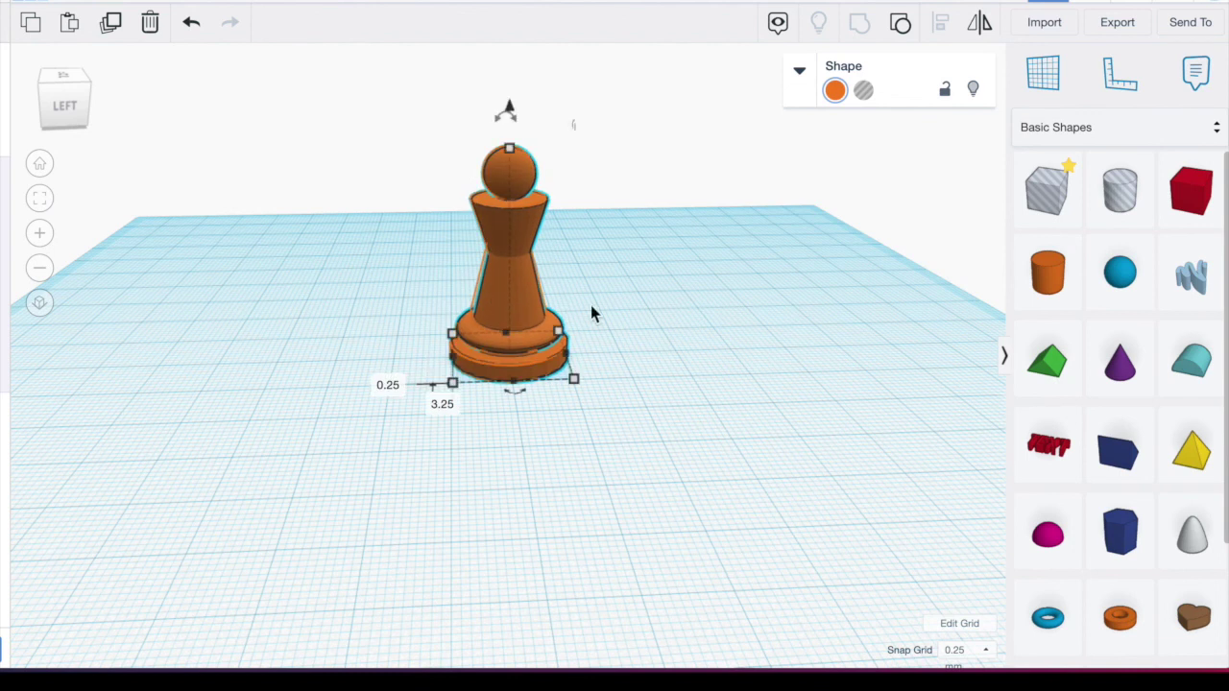
left_click(42, 116)
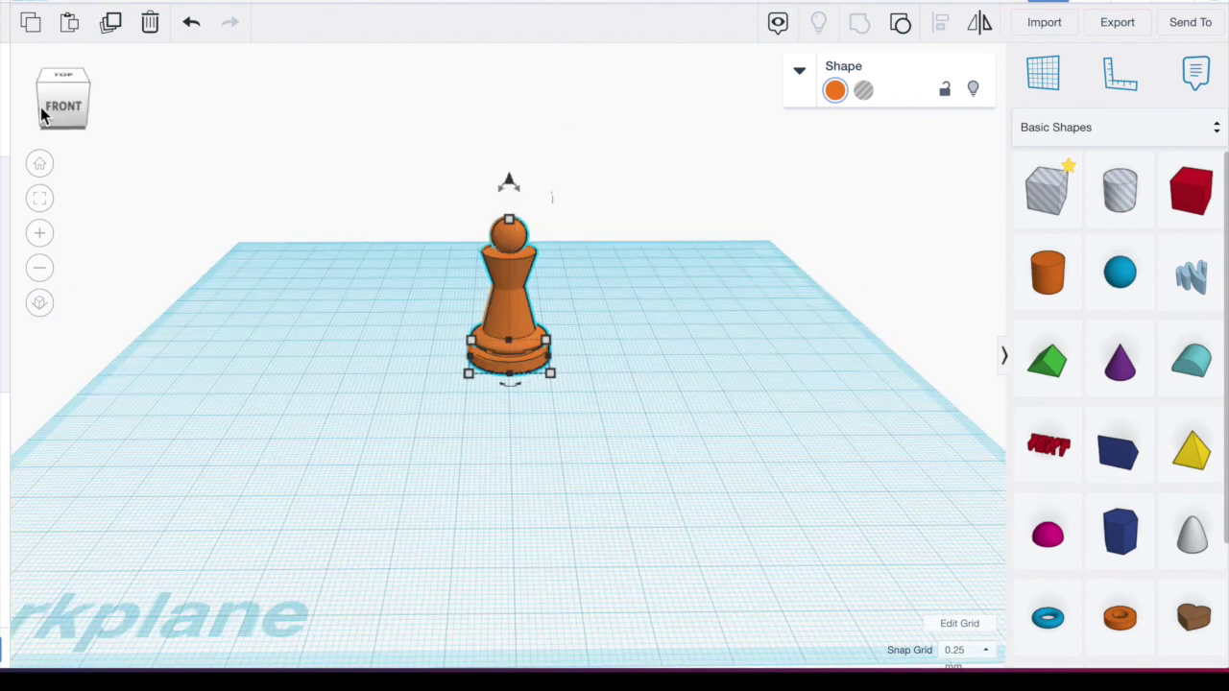